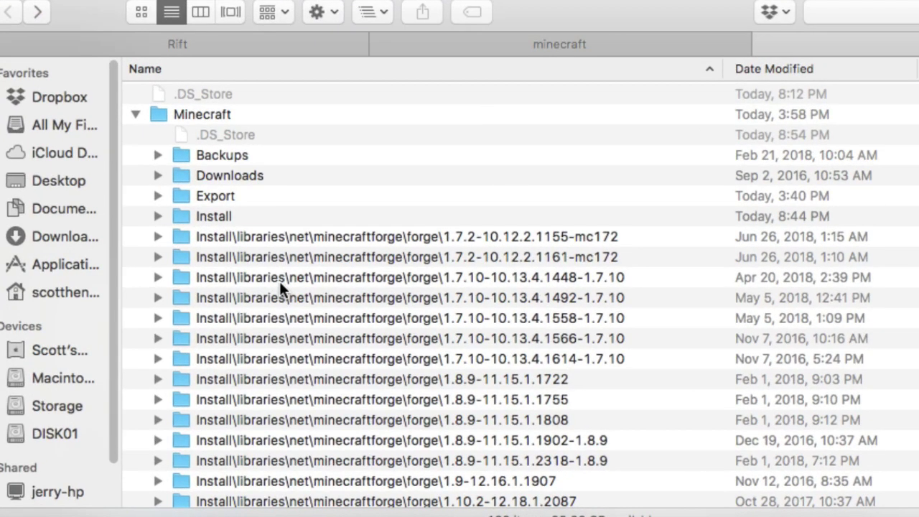
Step: Scroll to the 1.12.2-14.23.2.2613 forge folder and expand it to reveal forge-1.12.2-14.23.2.2613.jar
scroll(280, 285, down, 1)
scroll(280, 285, down, 2)
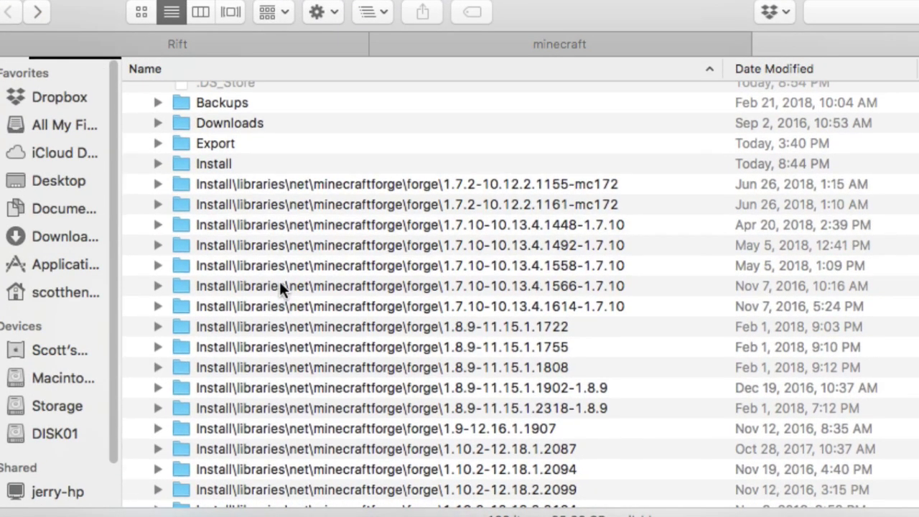
scroll(287, 273, down, 1)
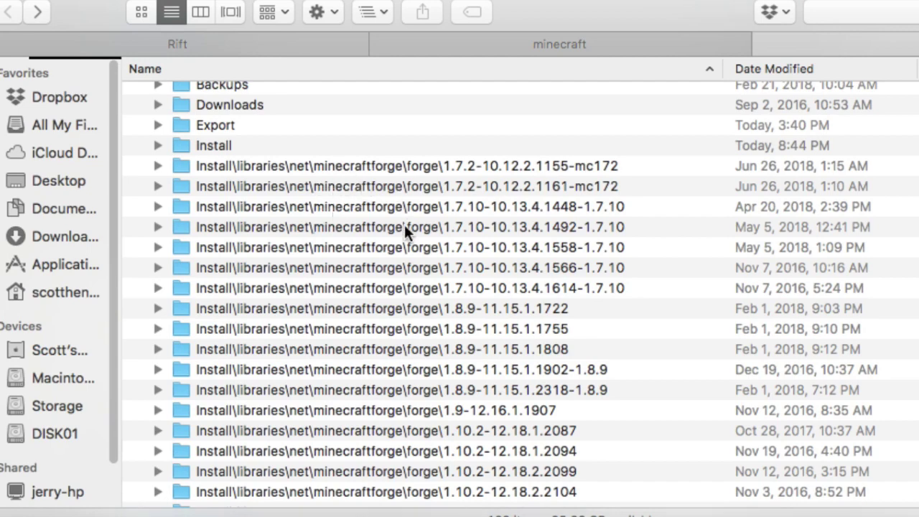
scroll(405, 283, down, 20)
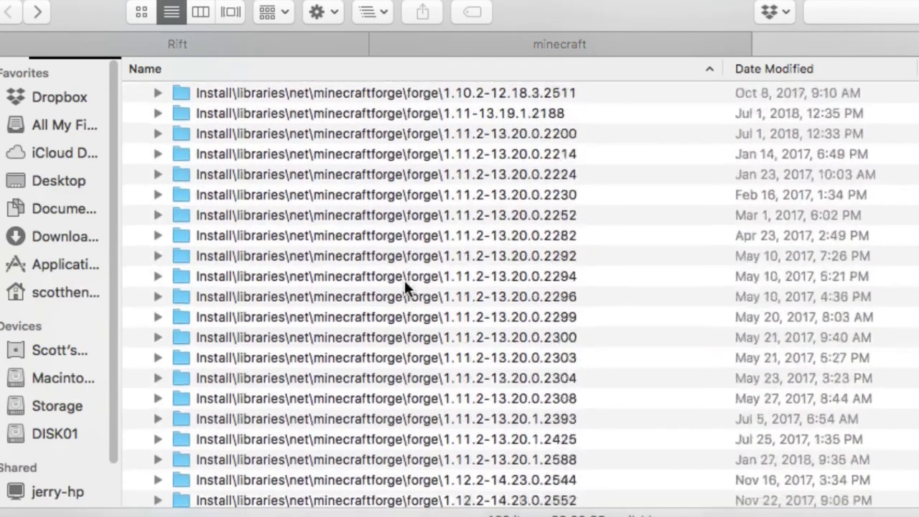
scroll(404, 287, down, 20)
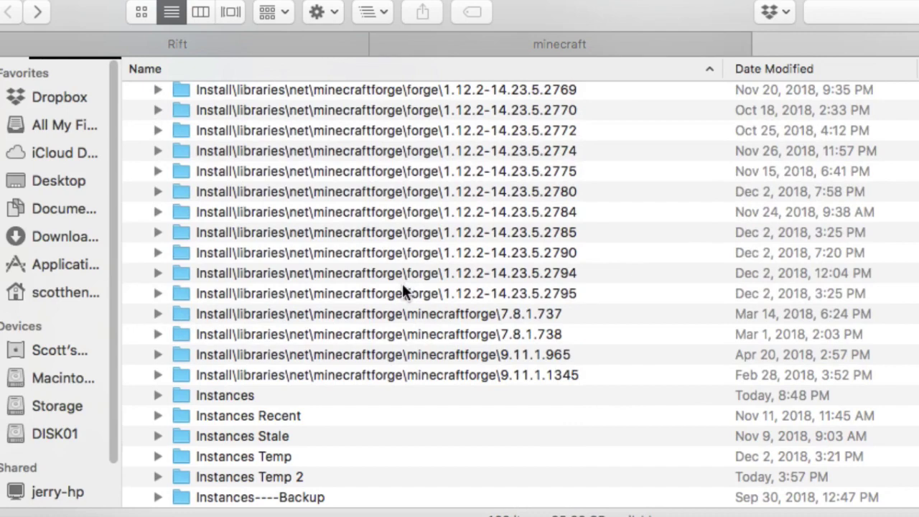
scroll(404, 291, up, 15)
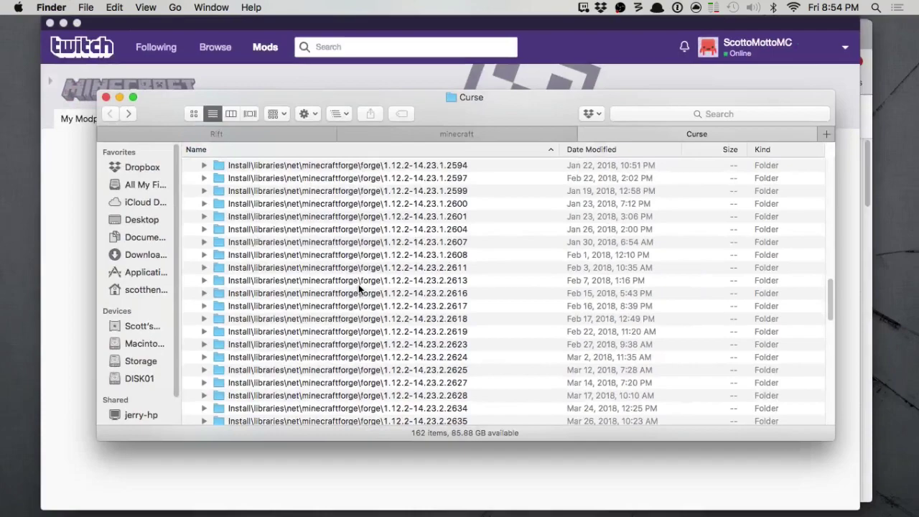
click(203, 280)
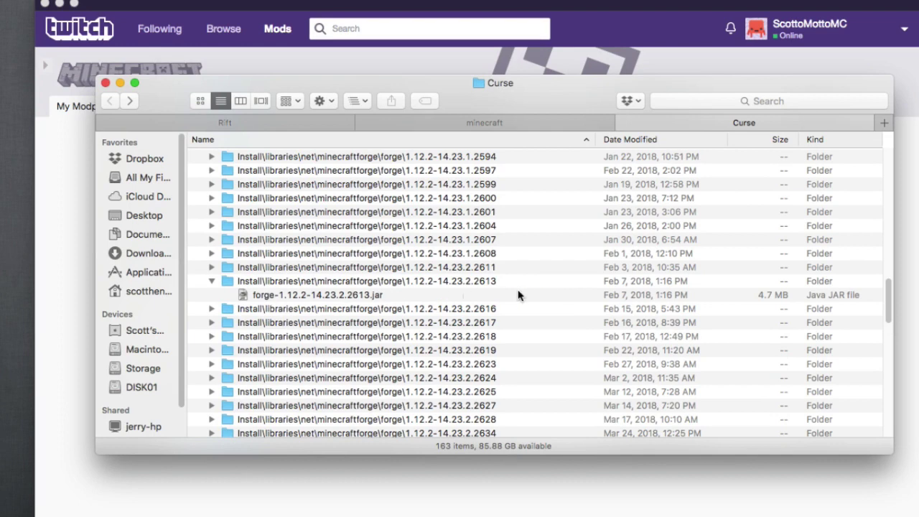
Step: Collapse the 2613 forge folder and expand Install and its versions folder
click(211, 281)
scroll(264, 285, up, 15)
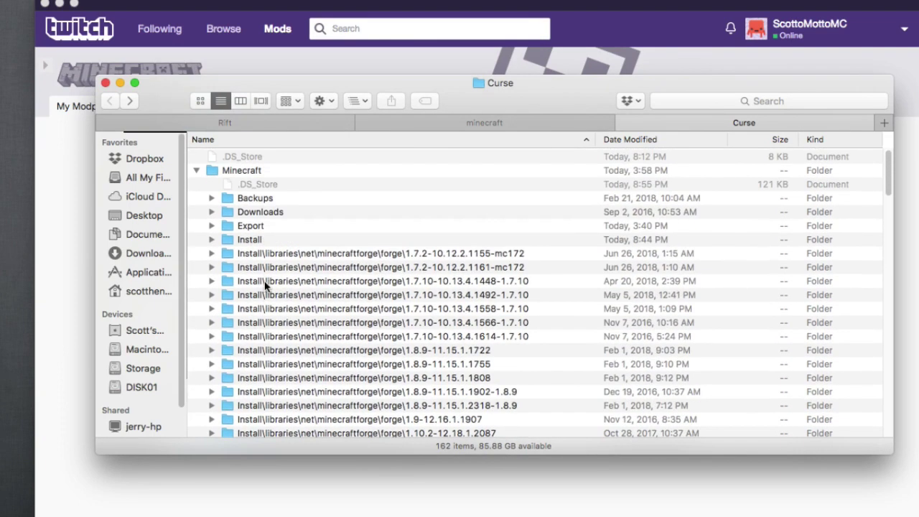
click(210, 242)
scroll(247, 327, down, 2)
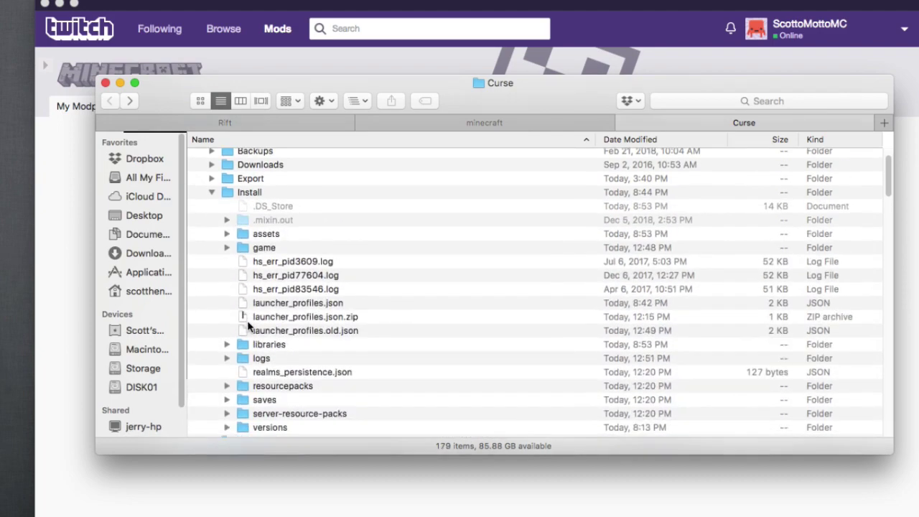
scroll(248, 327, down, 5)
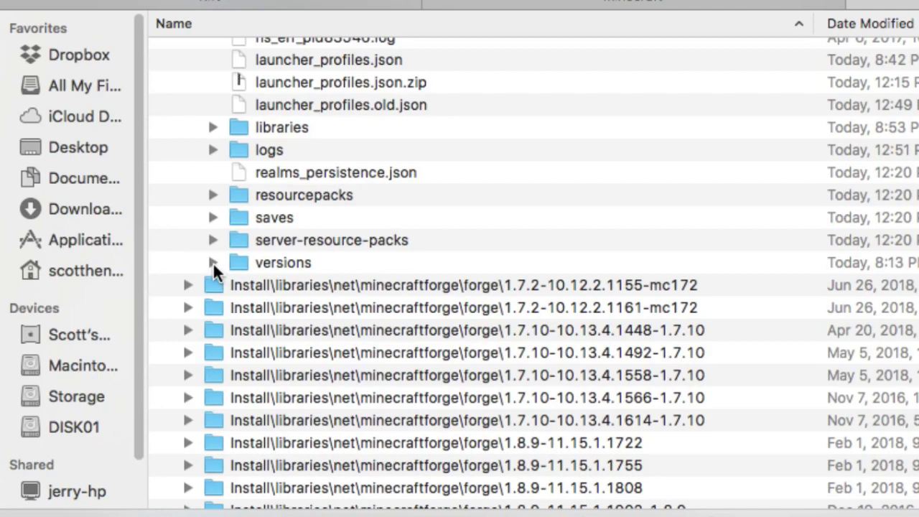
click(213, 263)
Step: Look inside forge-10.12.2.1161, then fold it and the versions folder closed
scroll(286, 295, down, 10)
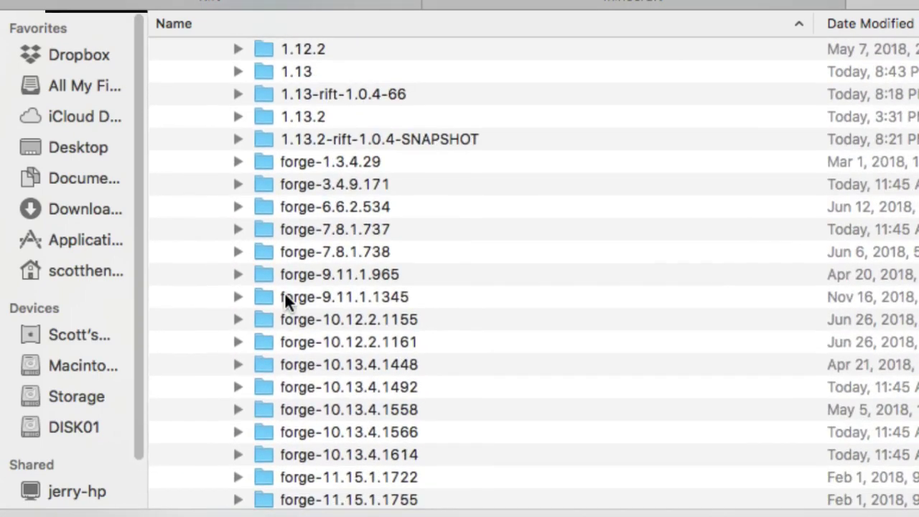
scroll(327, 332, down, 2)
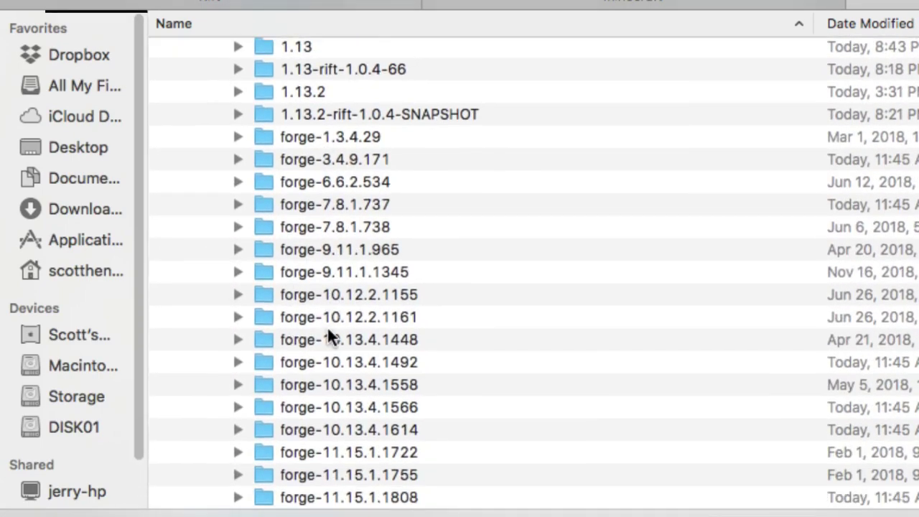
click(238, 299)
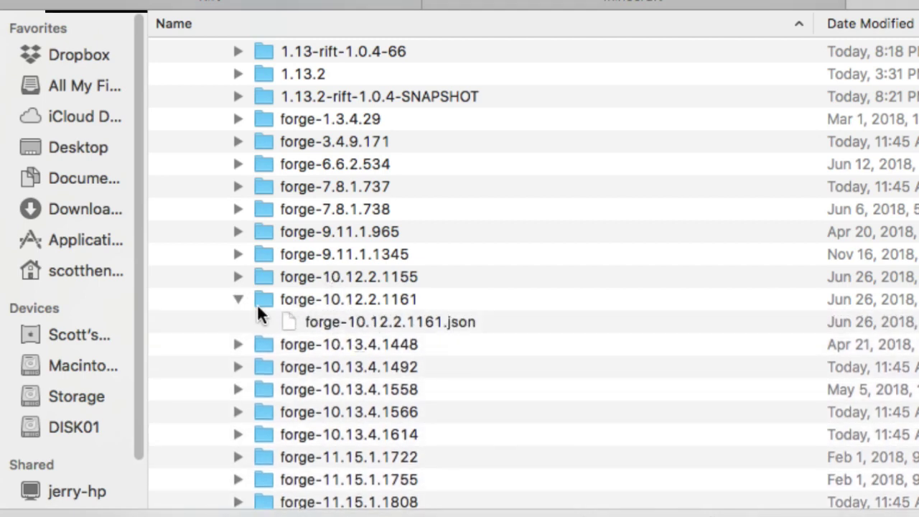
click(238, 300)
scroll(337, 315, up, 10)
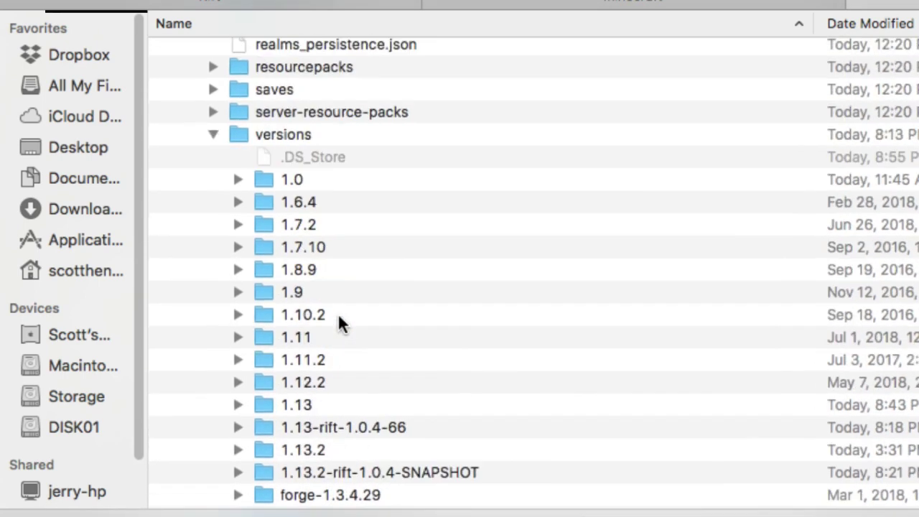
scroll(337, 313, up, 3)
click(214, 238)
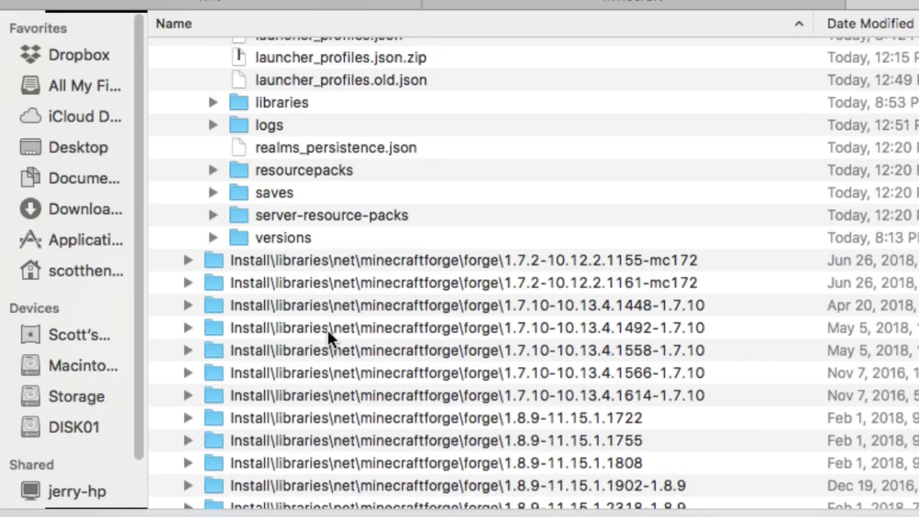
Step: Select the Install folder and collapse it
scroll(284, 328, down, 20)
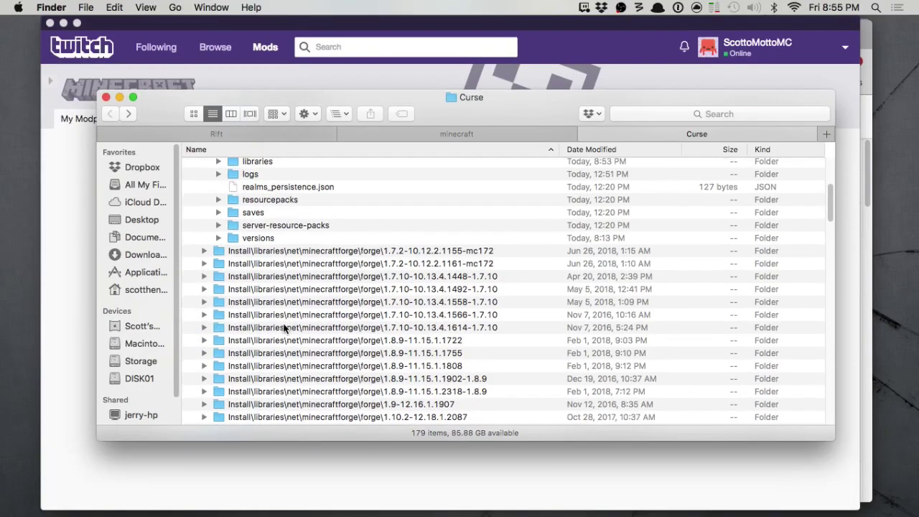
scroll(284, 328, up, 20)
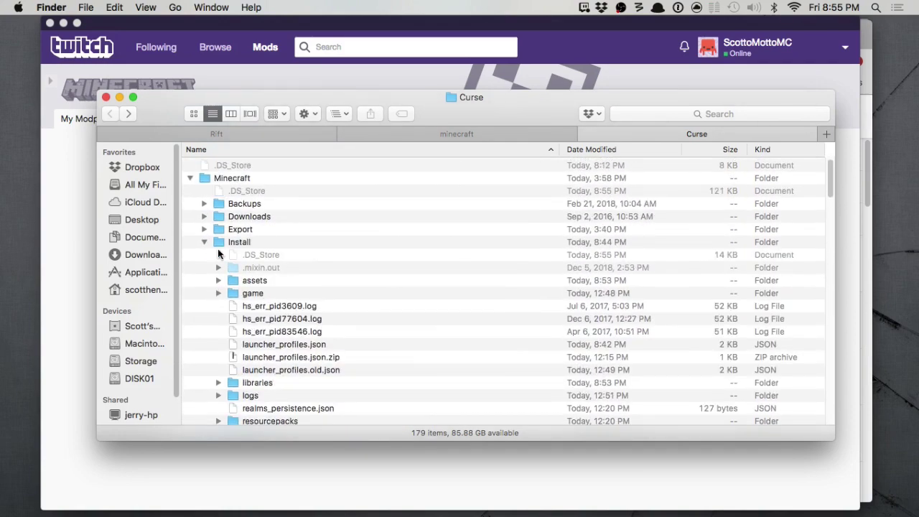
click(195, 242)
click(204, 242)
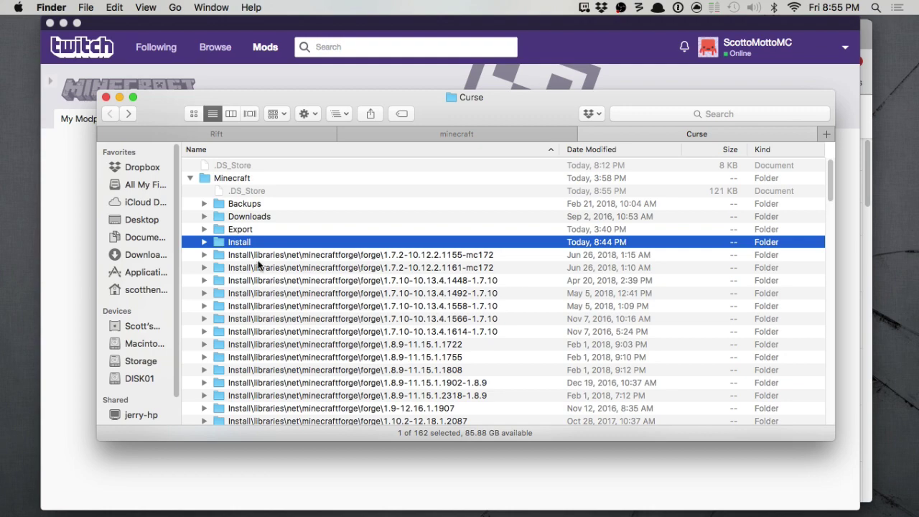
Step: Browse the forge folders, then bring the Twitch window to the front
scroll(257, 219, down, 10)
scroll(256, 221, down, 10)
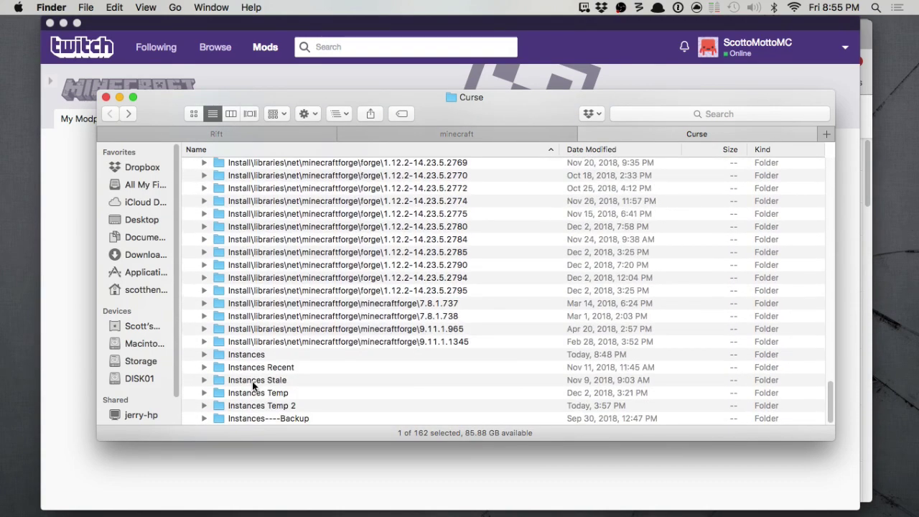
scroll(253, 386, up, 3)
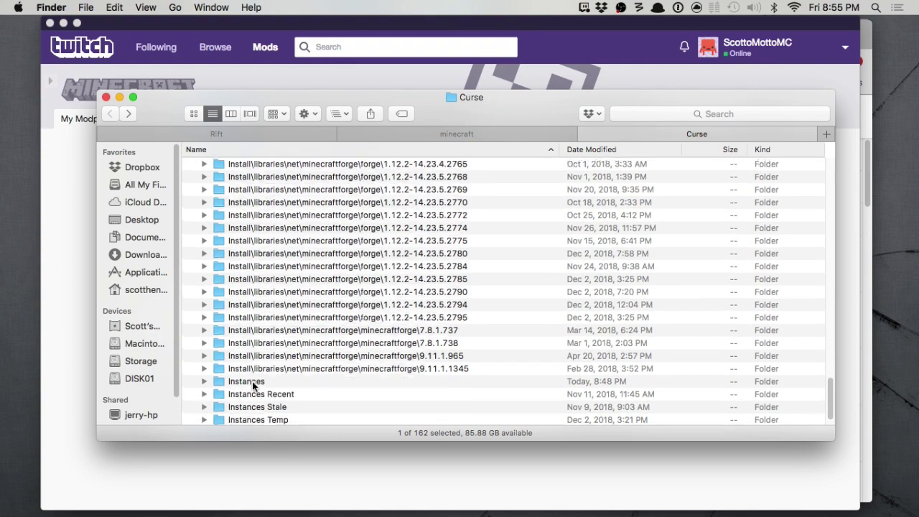
scroll(253, 385, up, 15)
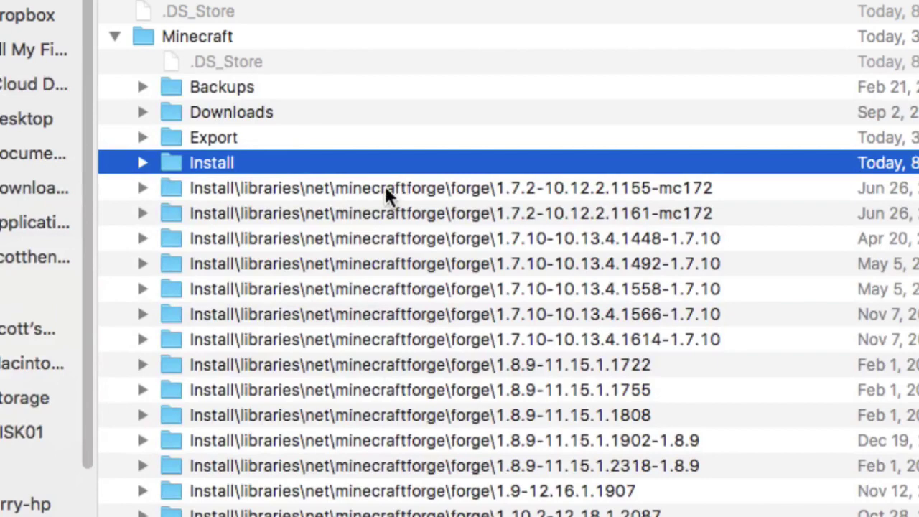
scroll(346, 330, down, 10)
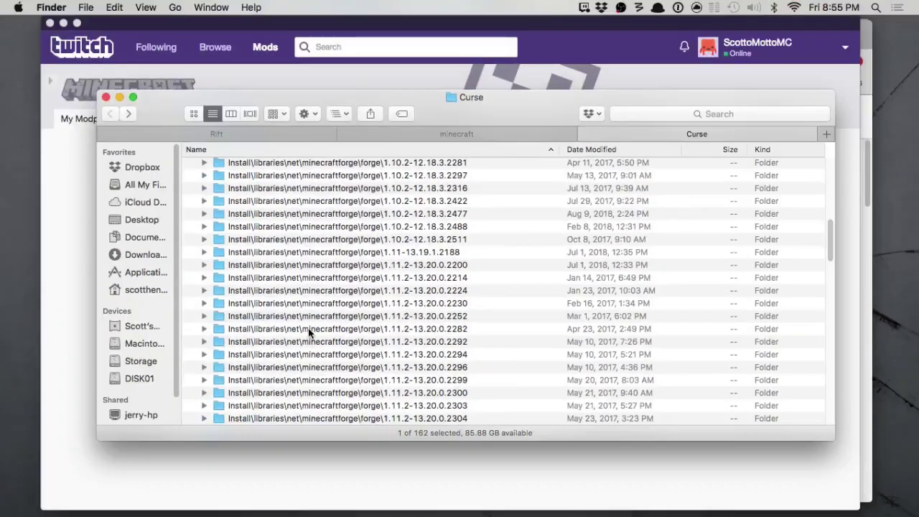
scroll(308, 333, up, 2)
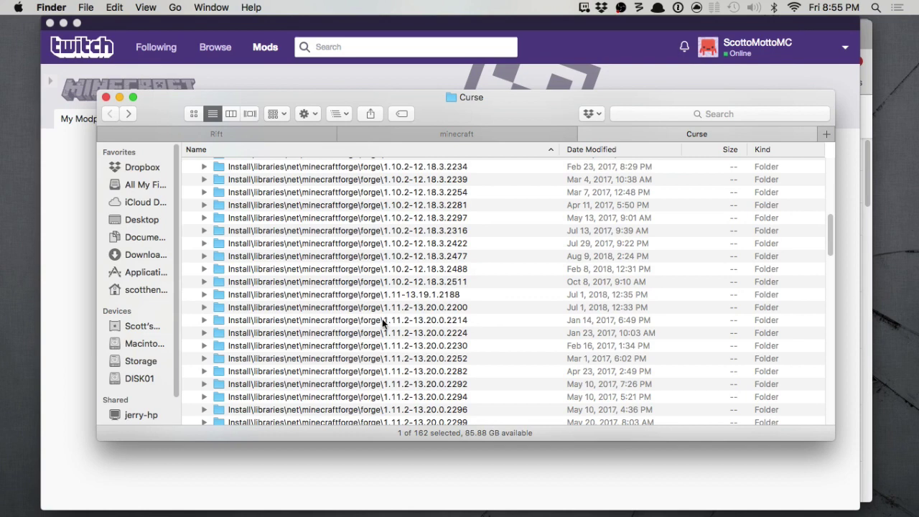
click(61, 289)
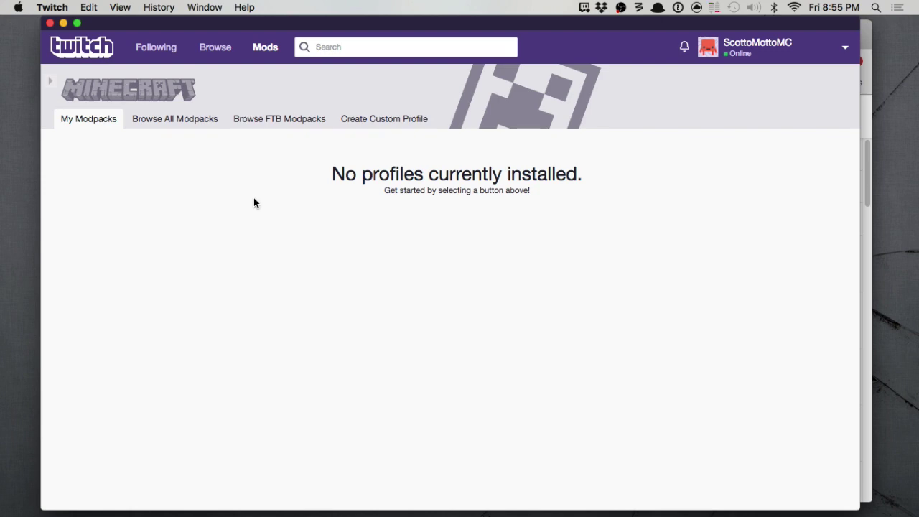
Step: Start a new custom Minecraft profile and choose version 1.9.1
click(395, 119)
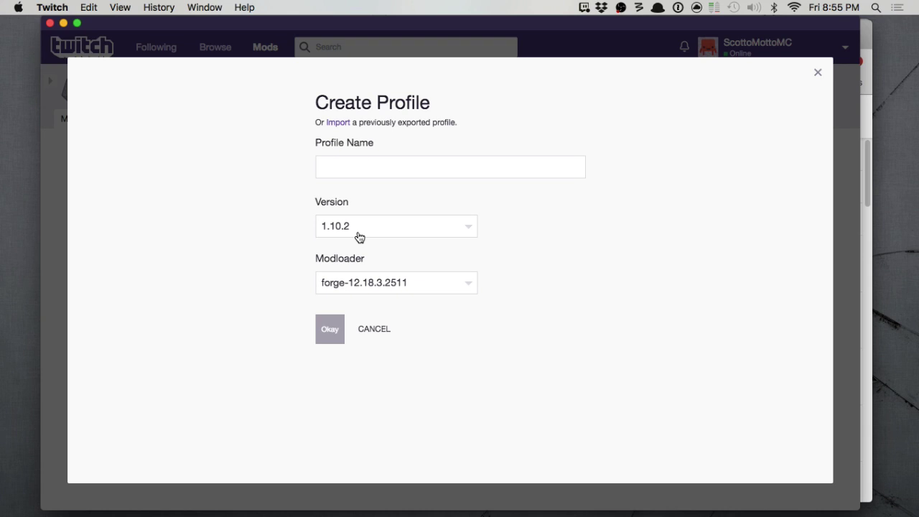
click(360, 237)
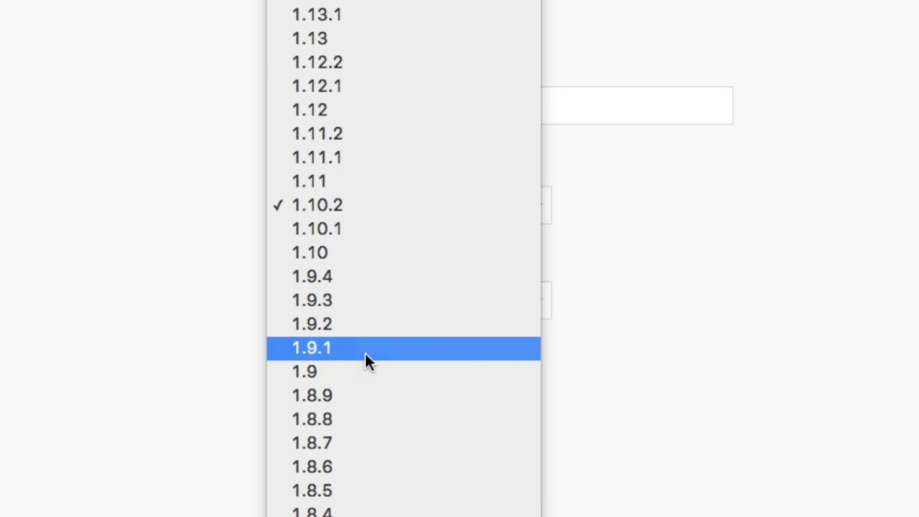
click(365, 353)
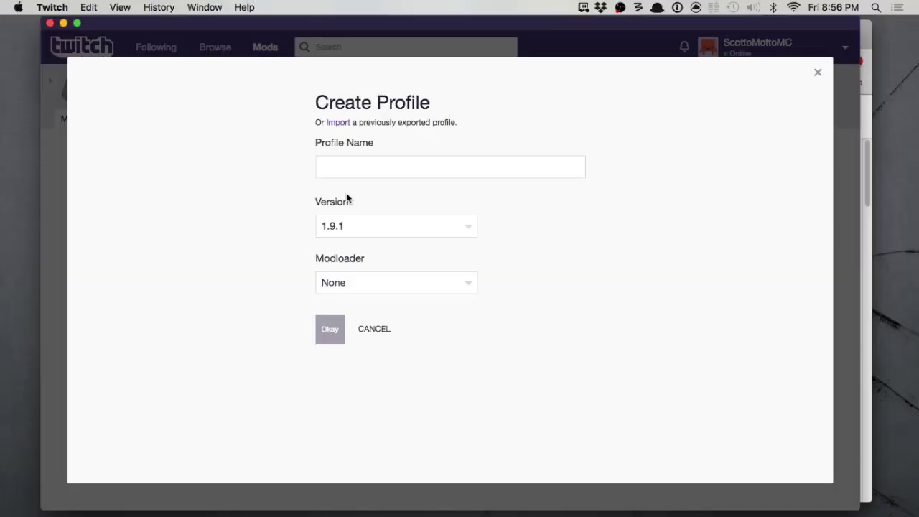
Step: Enter the profile name, fixing 'Tset101' to 'Test101' and selecting its middle 0
click(369, 169)
text(Tset1)
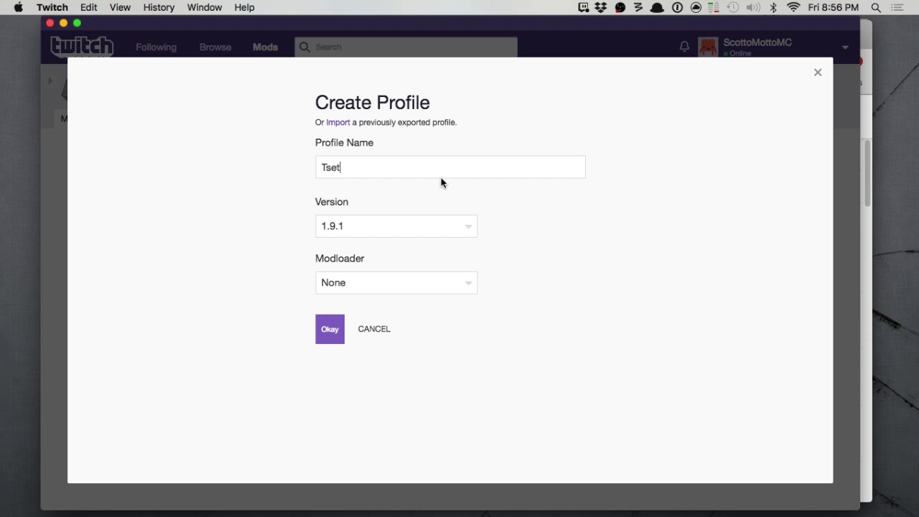
text(01)
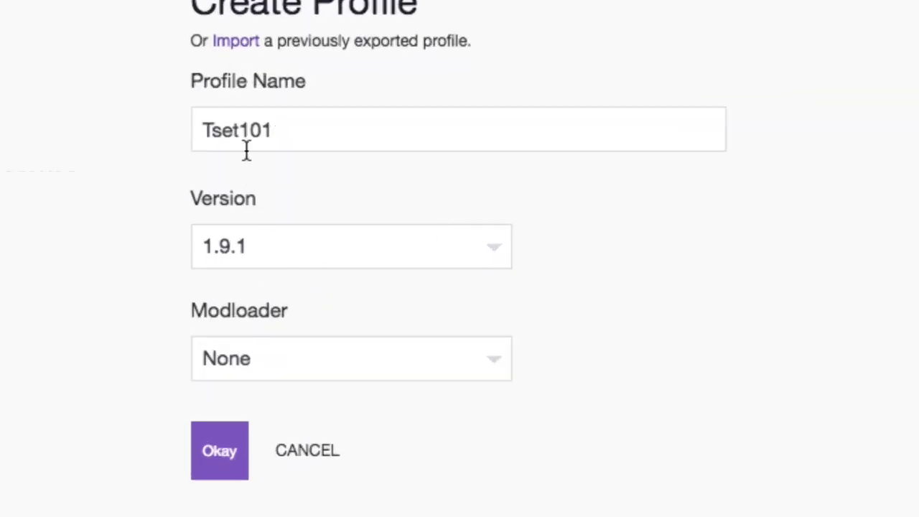
drag(231, 138, 219, 135)
text(es)
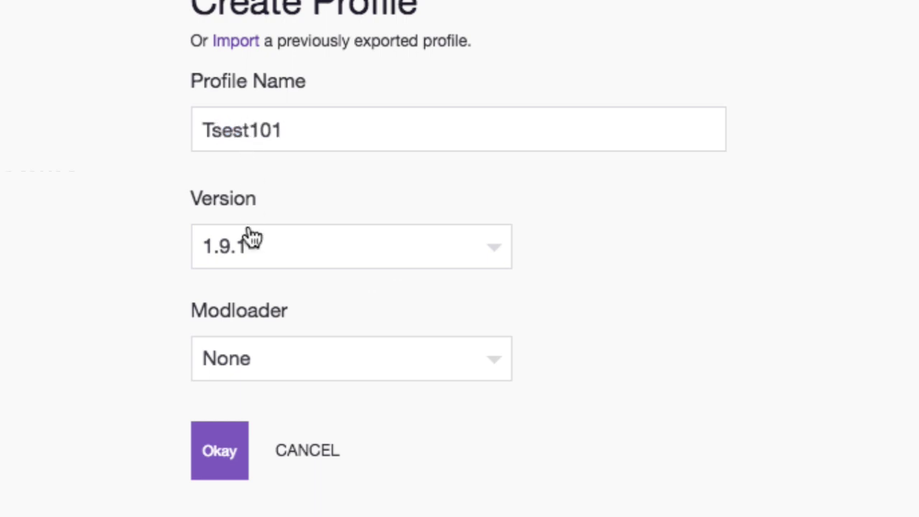
key(BackSpace)
key(BackSpace)
key(BackSpace)
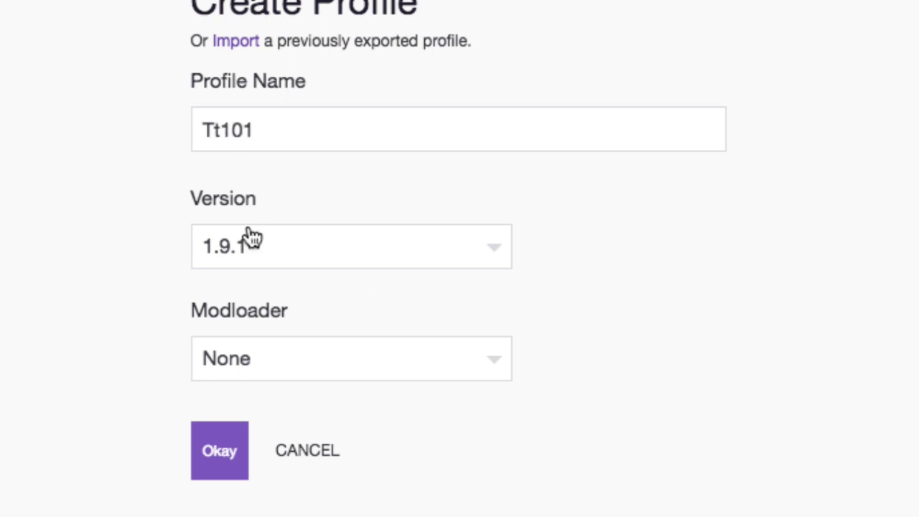
text(es)
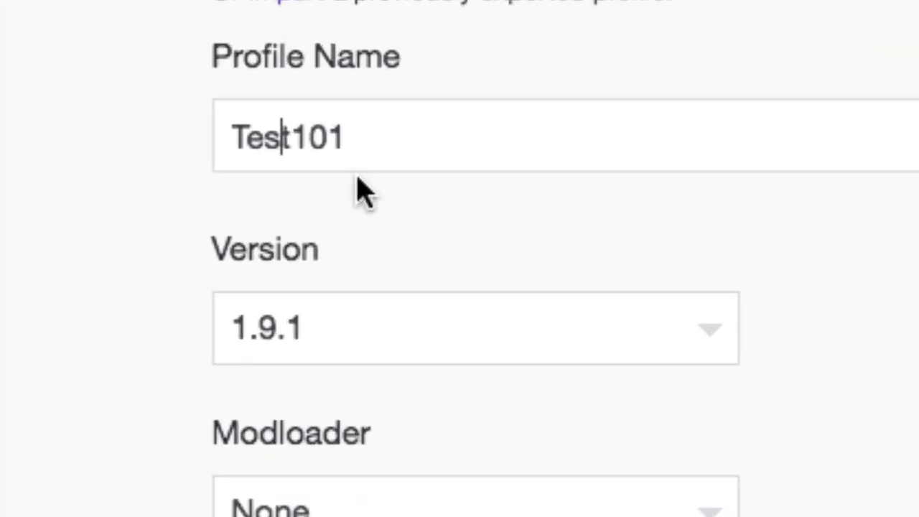
drag(327, 149, 303, 150)
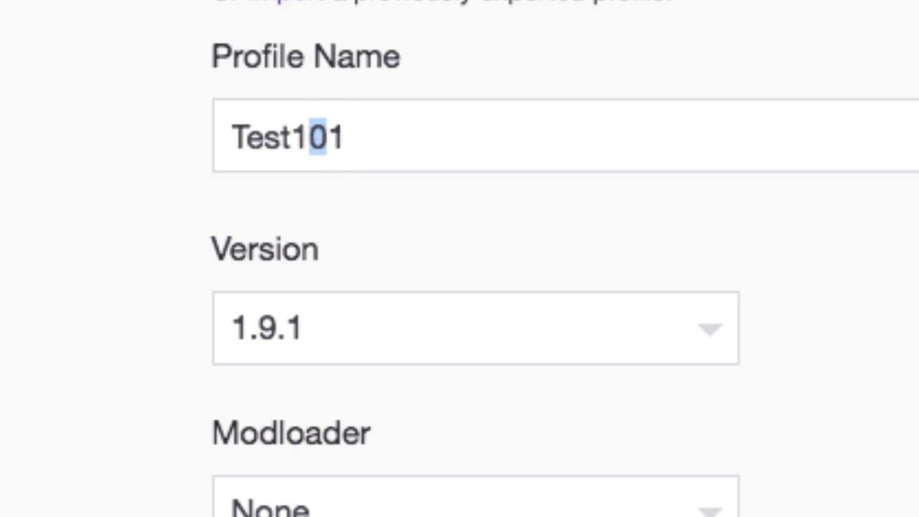
Step: Finish the name as Test191, create the profile, and review its Profile Options
text(9)
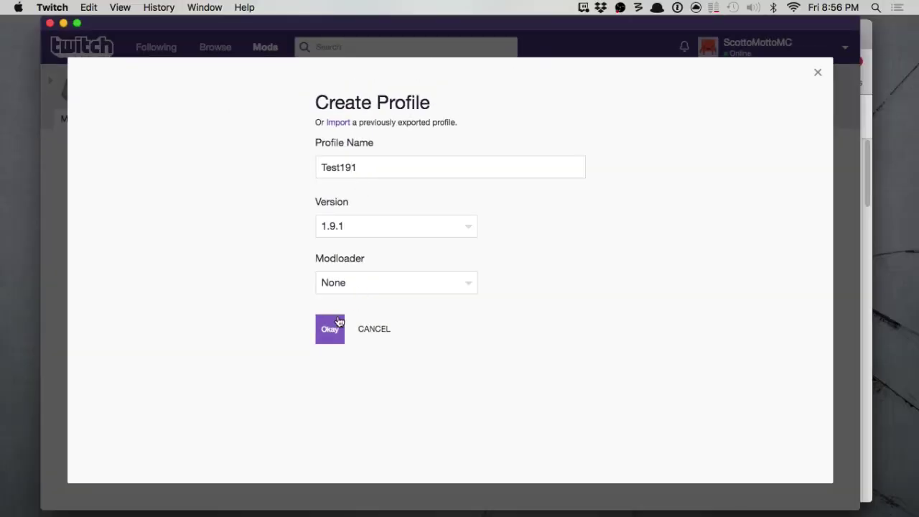
click(332, 329)
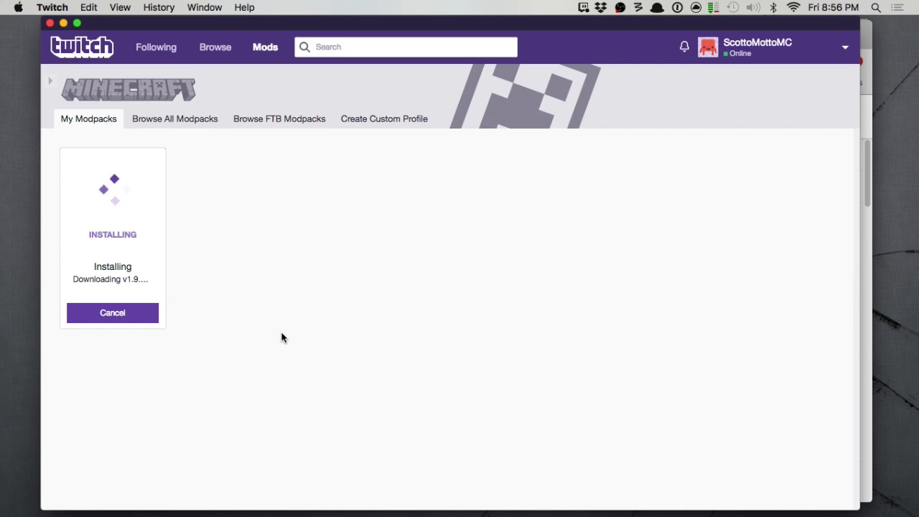
click(117, 184)
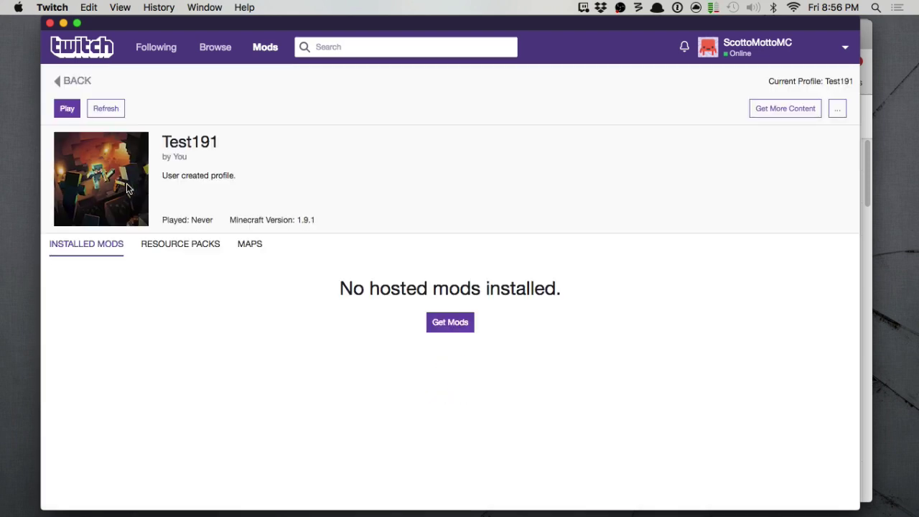
click(838, 109)
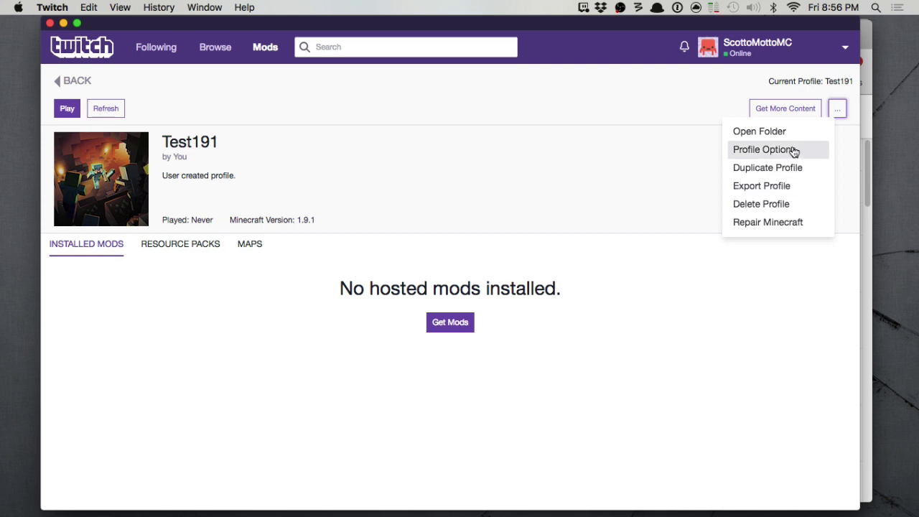
click(764, 149)
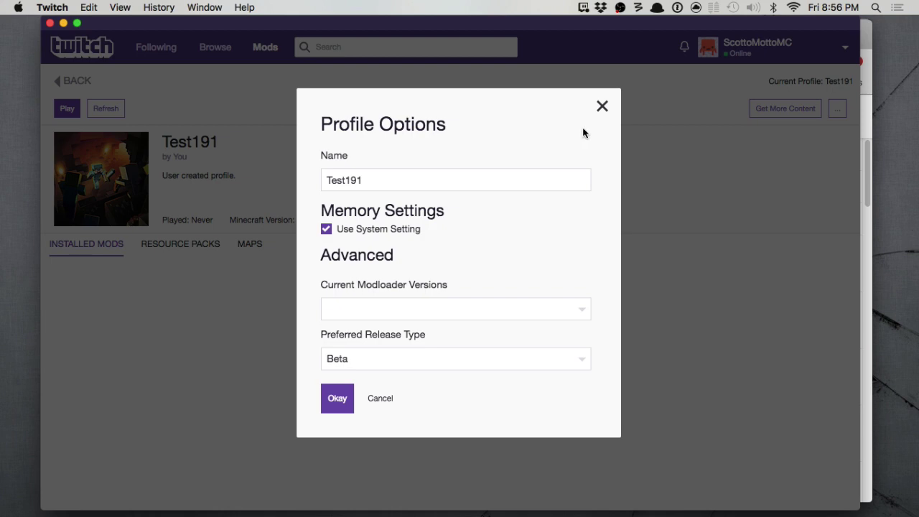
click(618, 92)
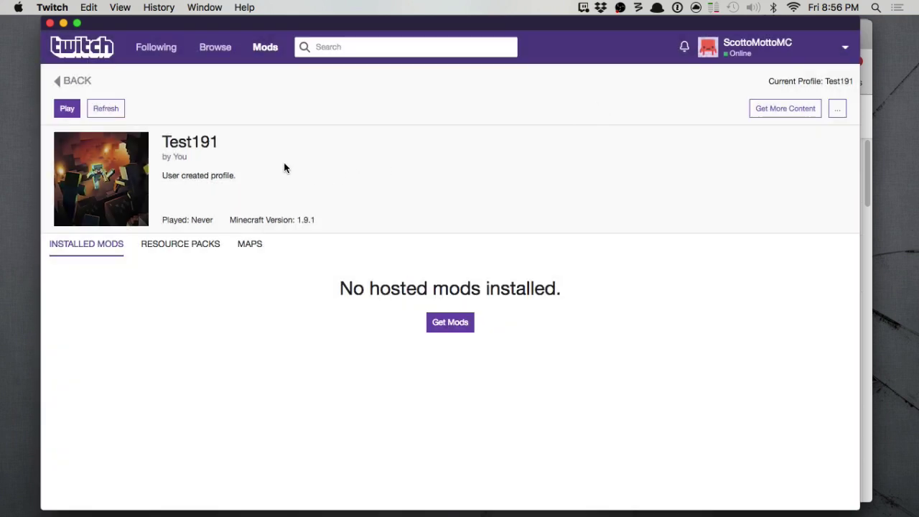
Step: Delete the Test191 profile and confirm the deletion
click(837, 108)
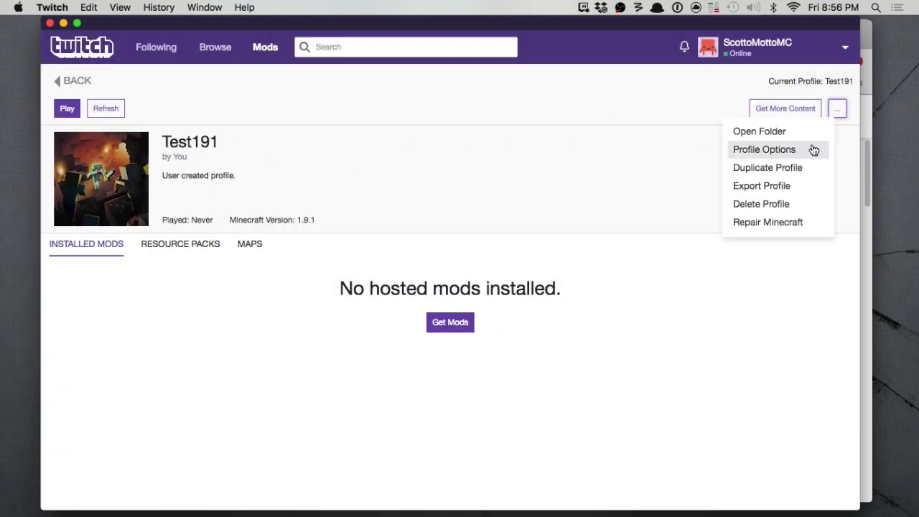
click(776, 205)
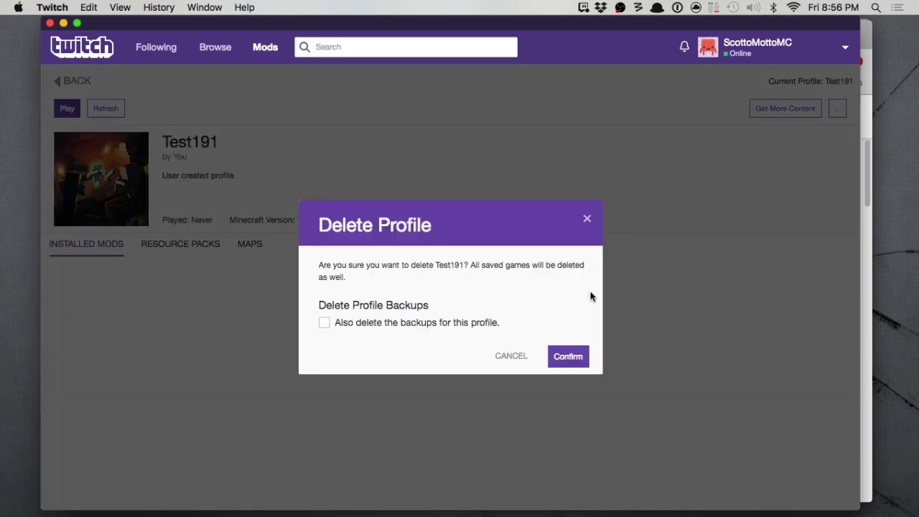
click(571, 354)
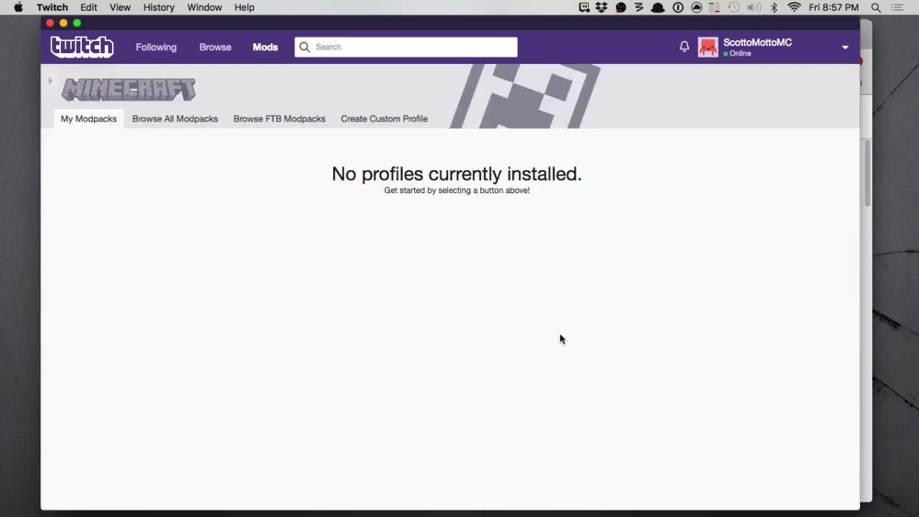
Step: Create a custom profile named 'Test 110' on Minecraft version 1.10
click(358, 128)
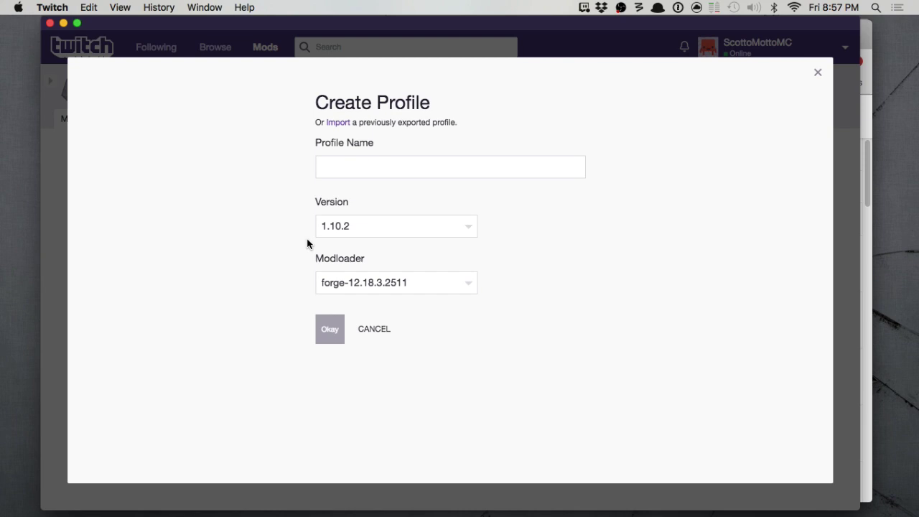
click(359, 228)
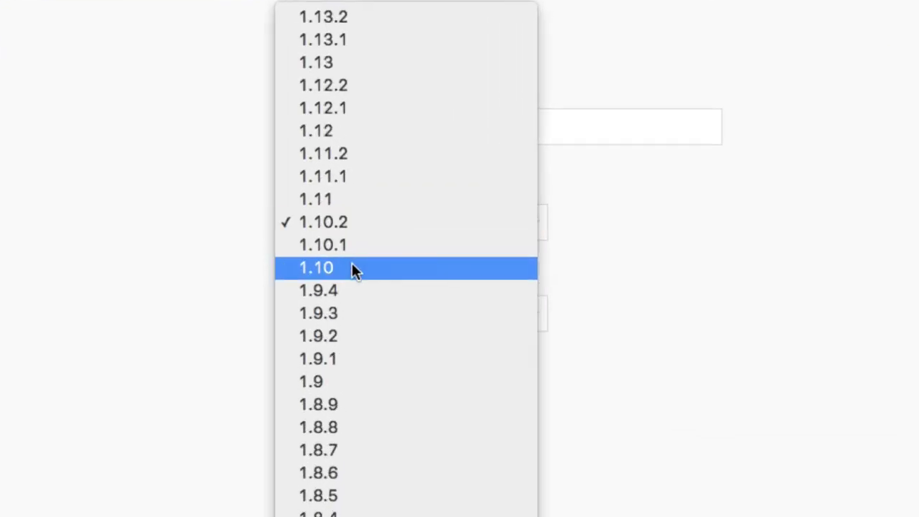
click(356, 257)
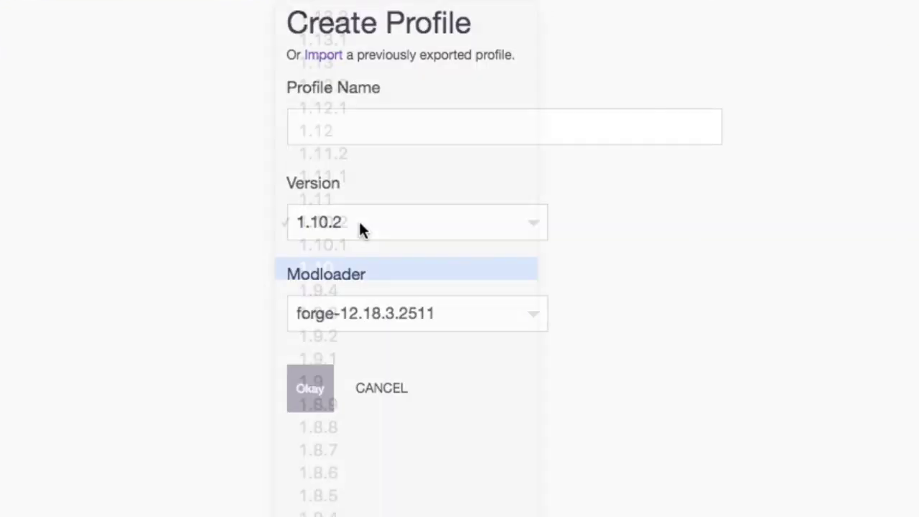
click(370, 121)
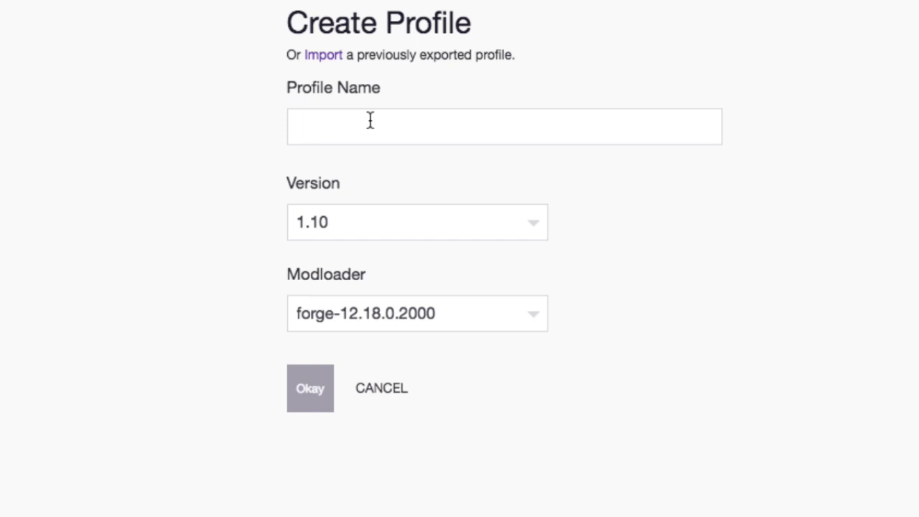
text(Test 11)
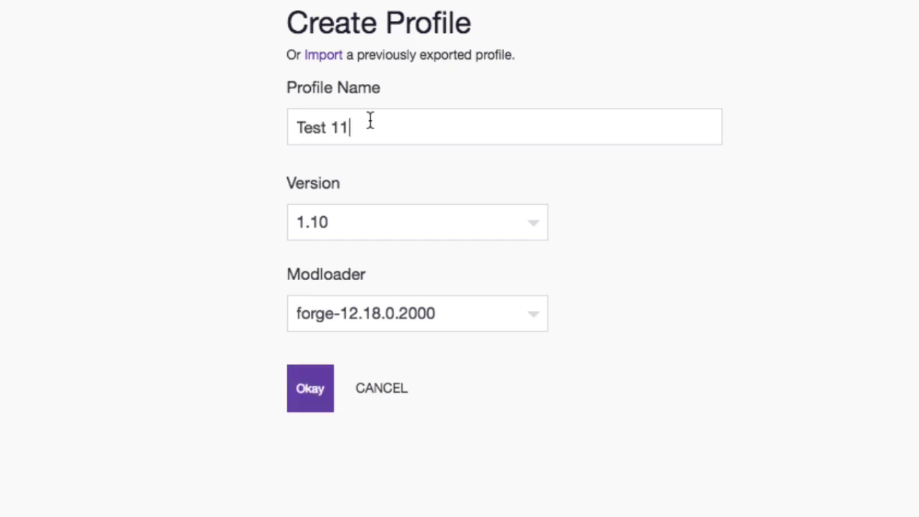
text(0)
click(311, 377)
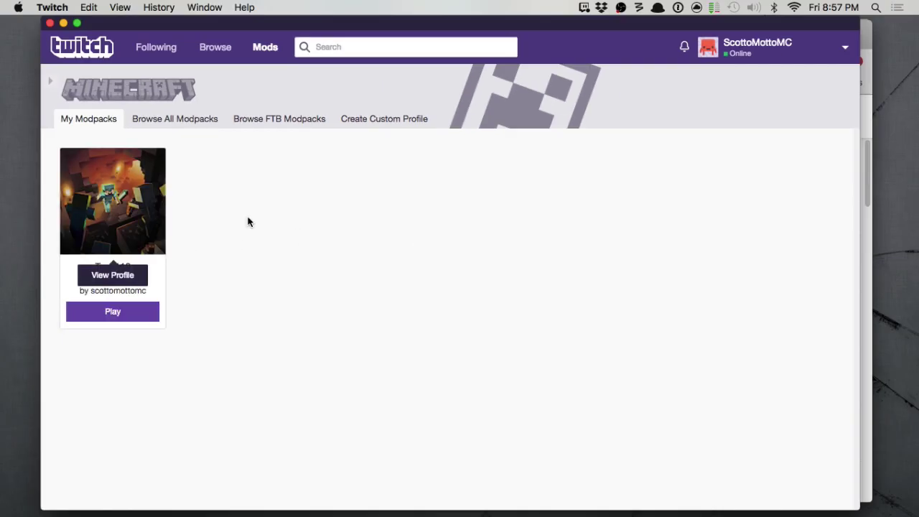
Step: Check Test 110's Profile Options show forge-12.18.0.2000, then hide Twitch
click(163, 217)
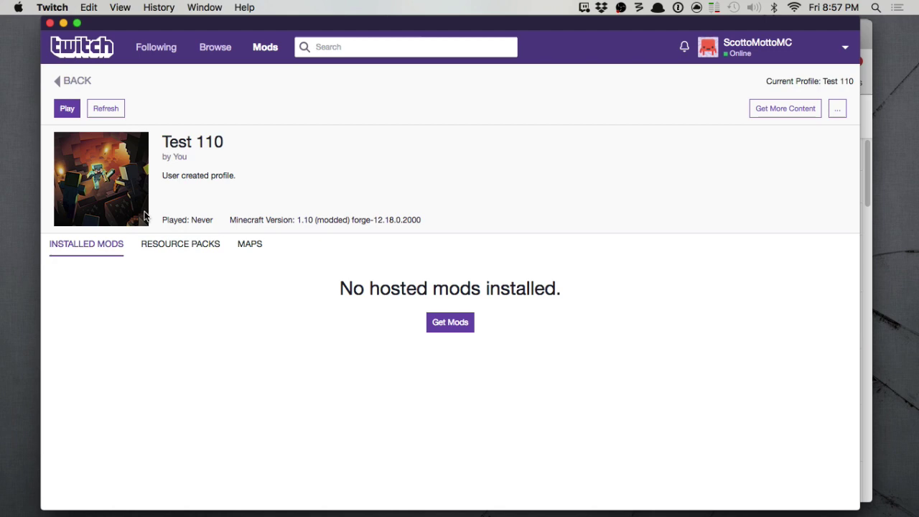
click(832, 107)
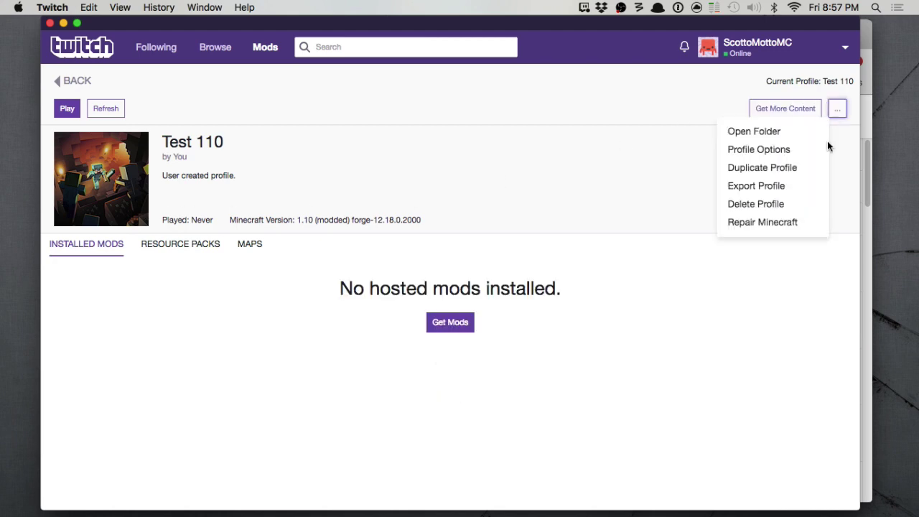
click(804, 150)
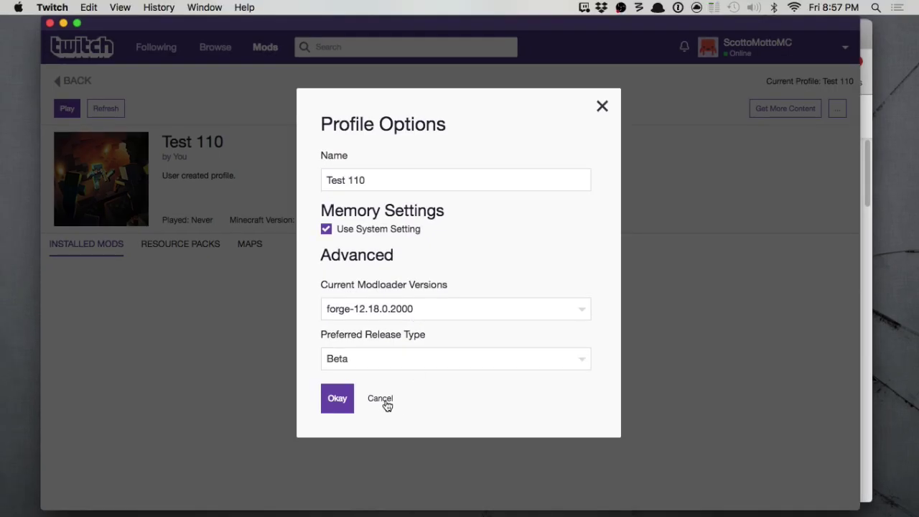
click(382, 399)
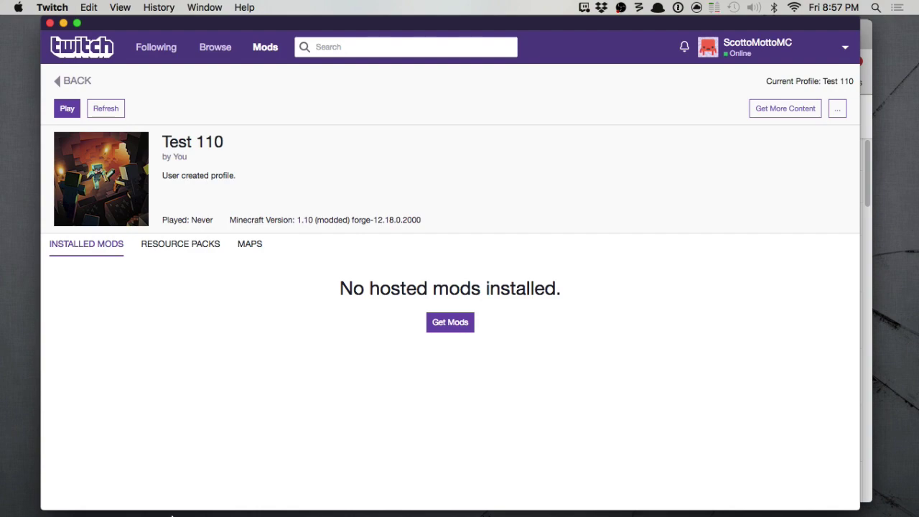
key(super+h)
click(50, 505)
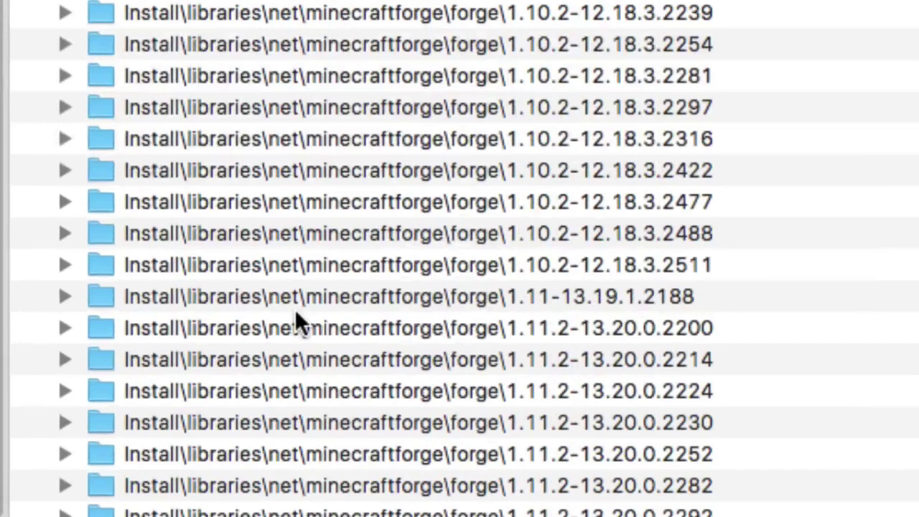
scroll(488, 320, down, 1)
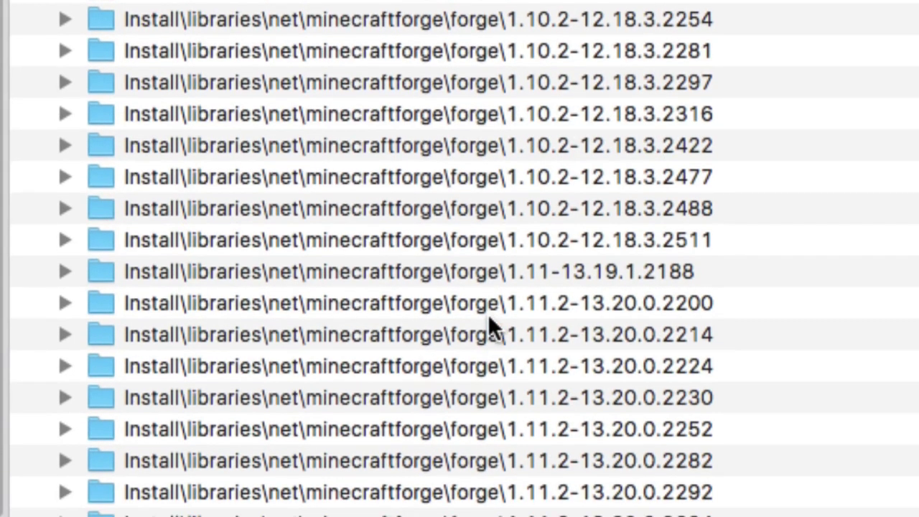
scroll(488, 313, down, 2)
scroll(488, 314, up, 5)
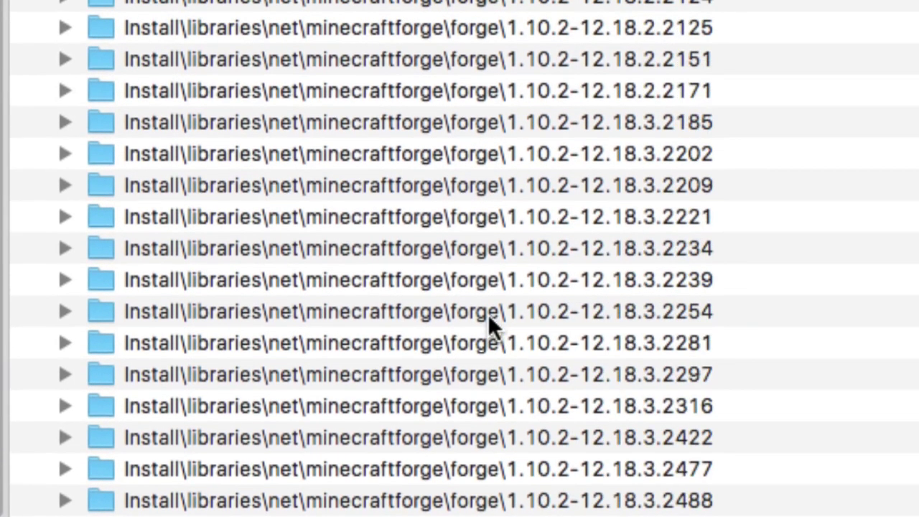
scroll(488, 320, up, 5)
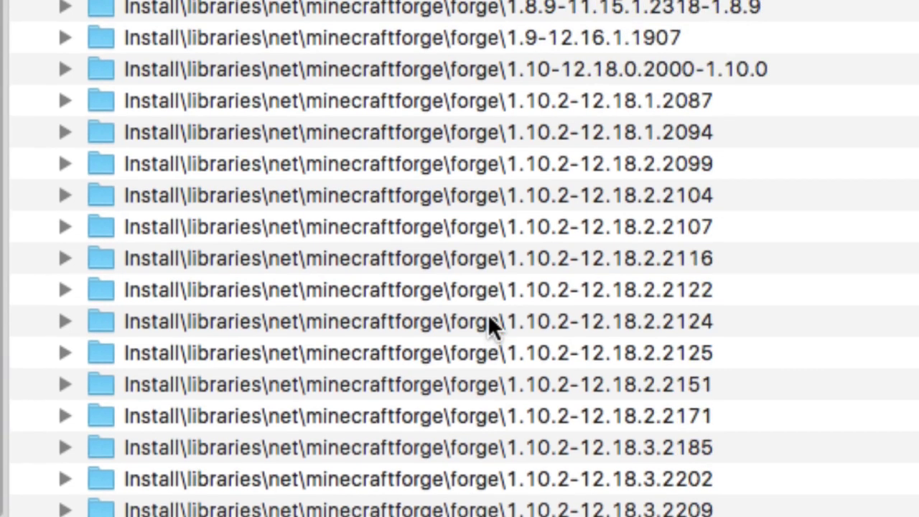
scroll(489, 317, up, 3)
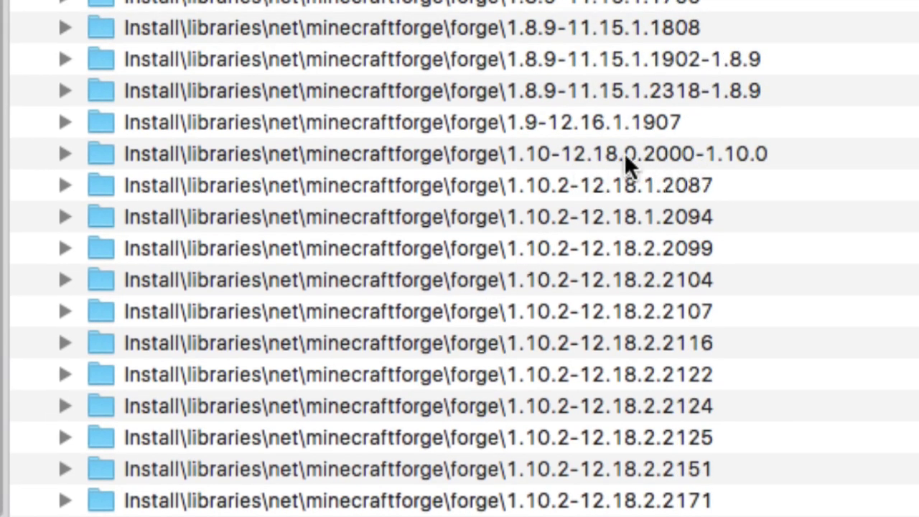
click(64, 153)
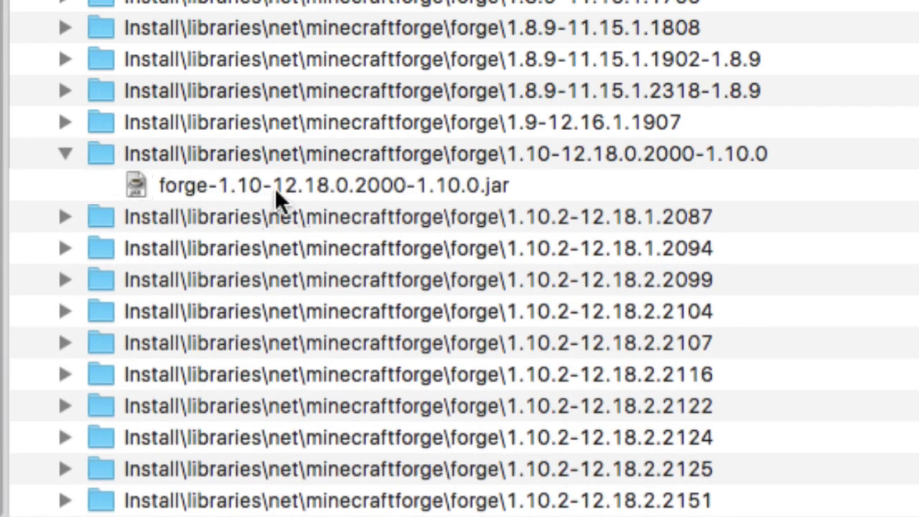
click(65, 155)
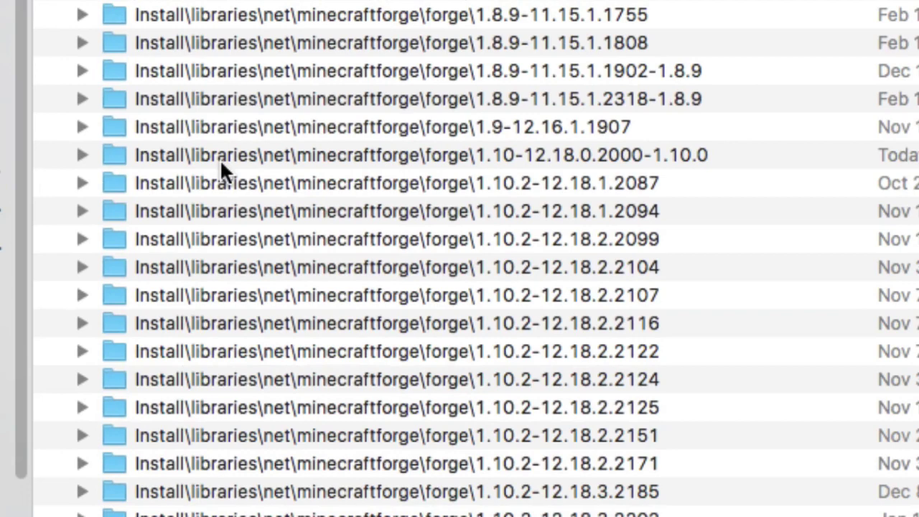
scroll(220, 167, up, 5)
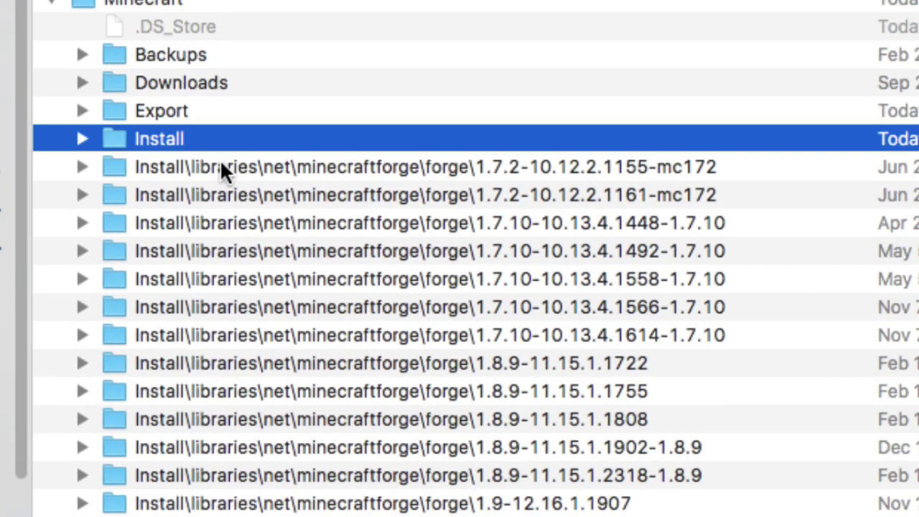
Step: Expand the Install folder and its versions folder
click(80, 140)
scroll(144, 208, down, 8)
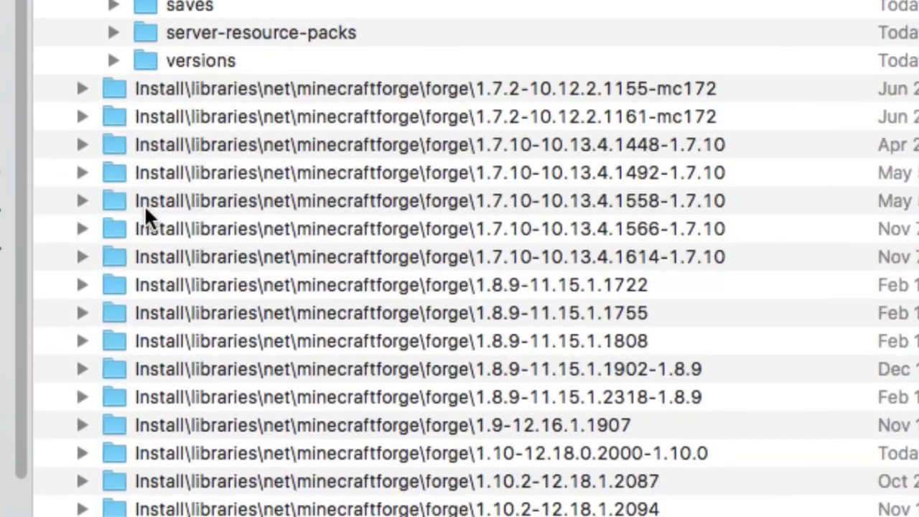
scroll(144, 208, up, 4)
scroll(144, 205, up, 2)
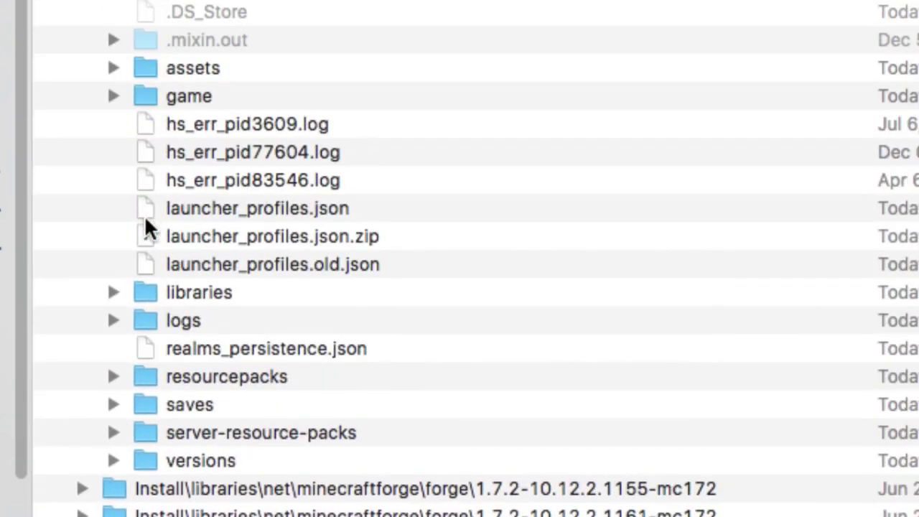
click(112, 459)
scroll(309, 446, down, 10)
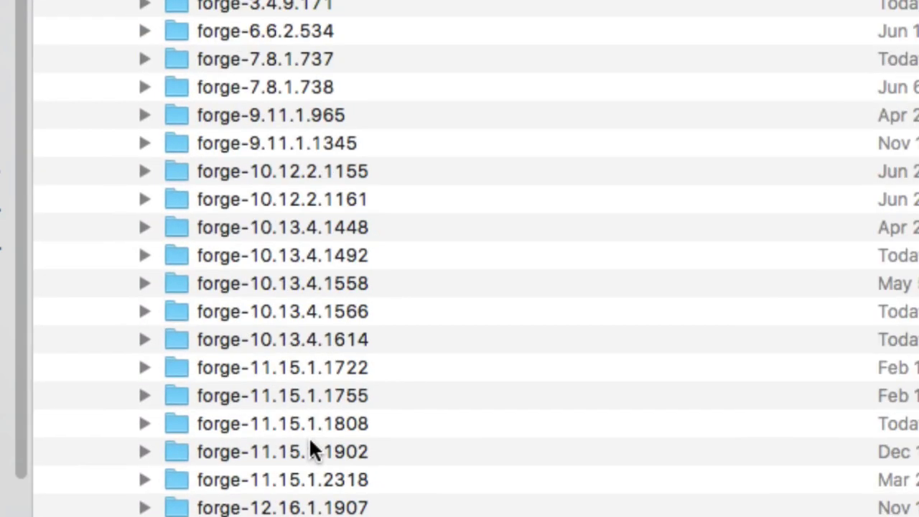
scroll(310, 445, up, 5)
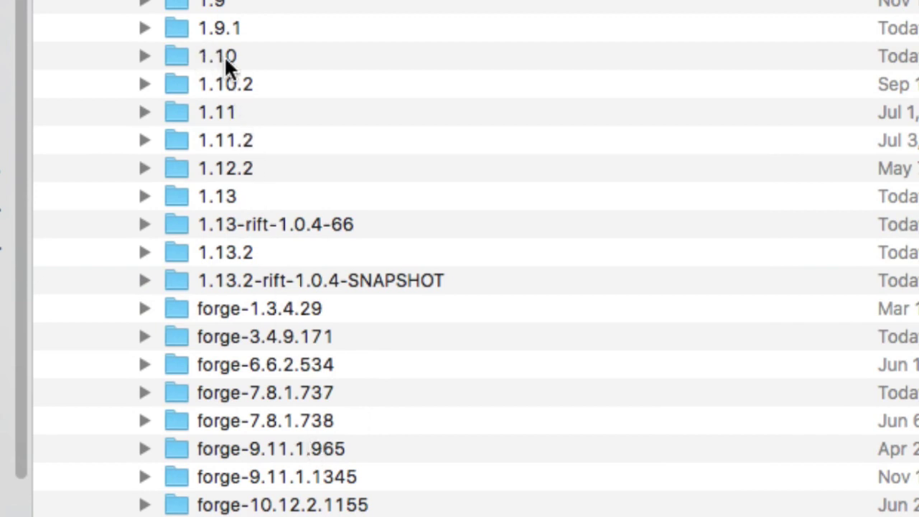
Step: Move the 1.9.1 version folder to the Trash and review the remaining version folders
click(143, 56)
scroll(194, 54, up, 2)
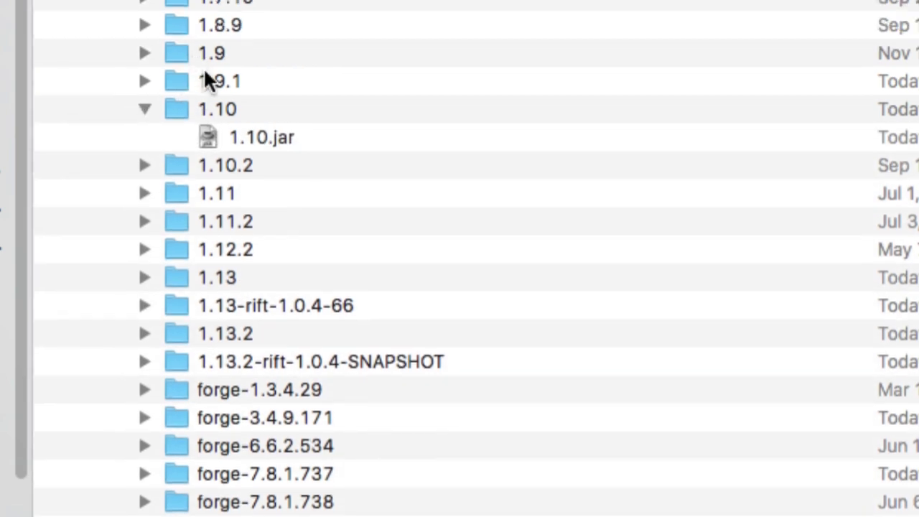
right_click(204, 74)
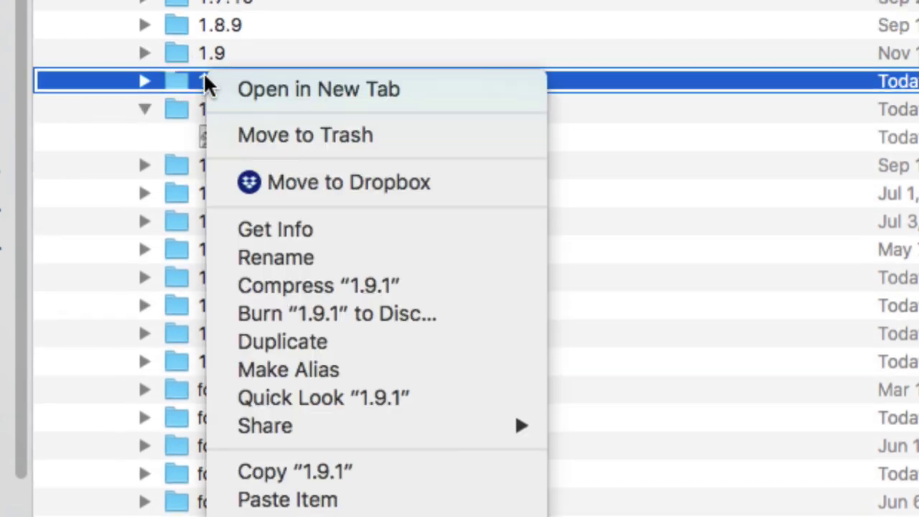
click(244, 137)
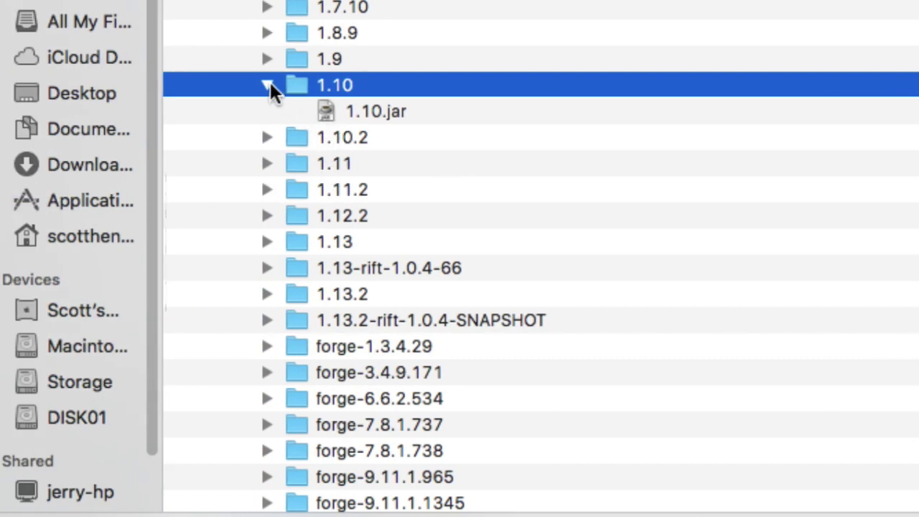
scroll(296, 184, down, 3)
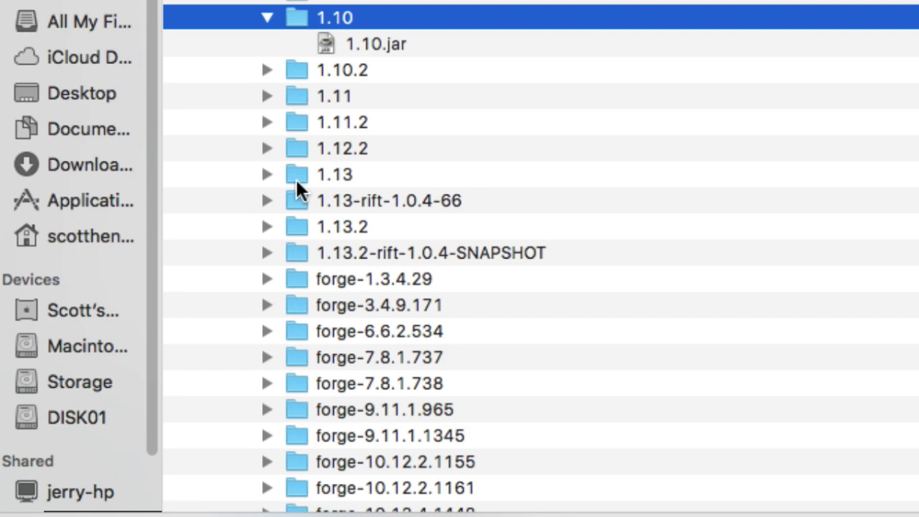
scroll(296, 183, down, 8)
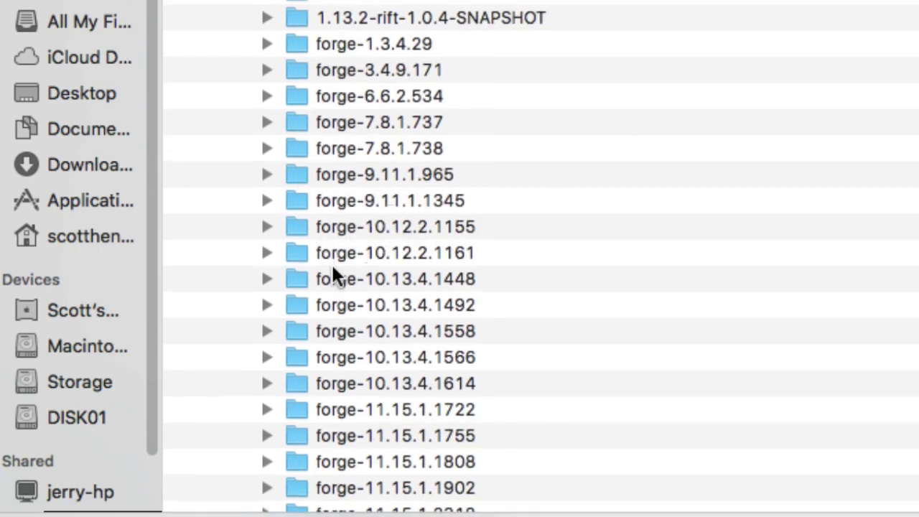
scroll(333, 270, down, 20)
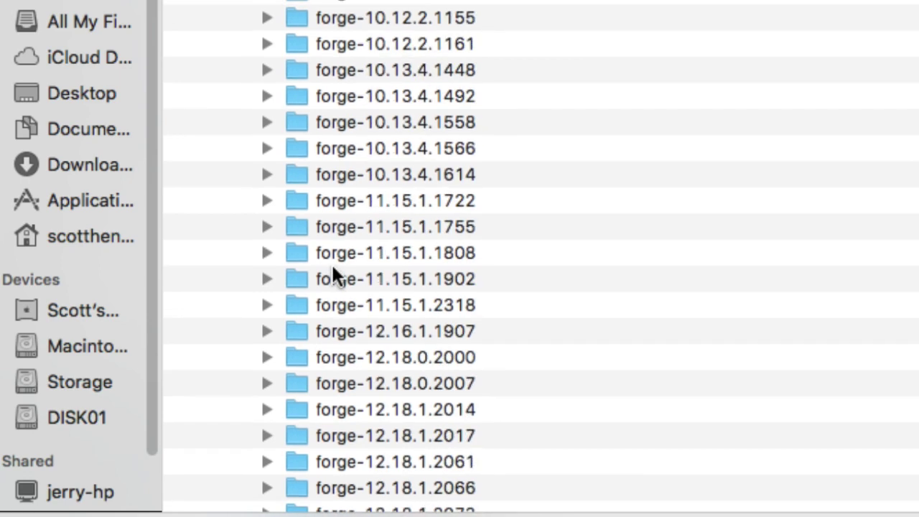
scroll(332, 267, down, 10)
scroll(331, 267, up, 8)
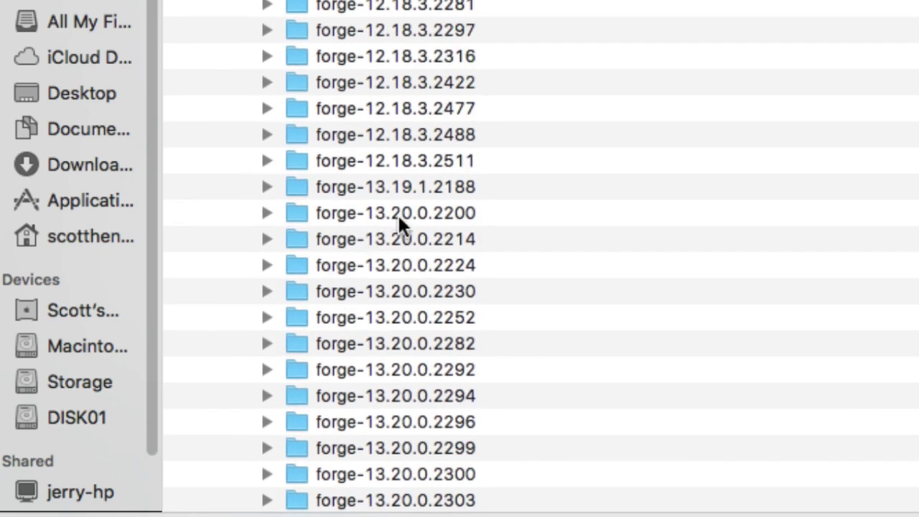
scroll(399, 180, up, 8)
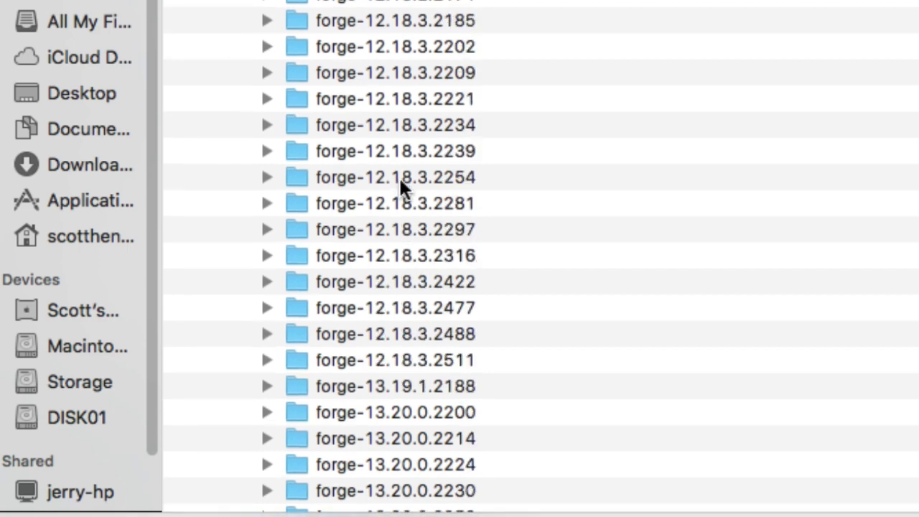
scroll(401, 183, up, 9)
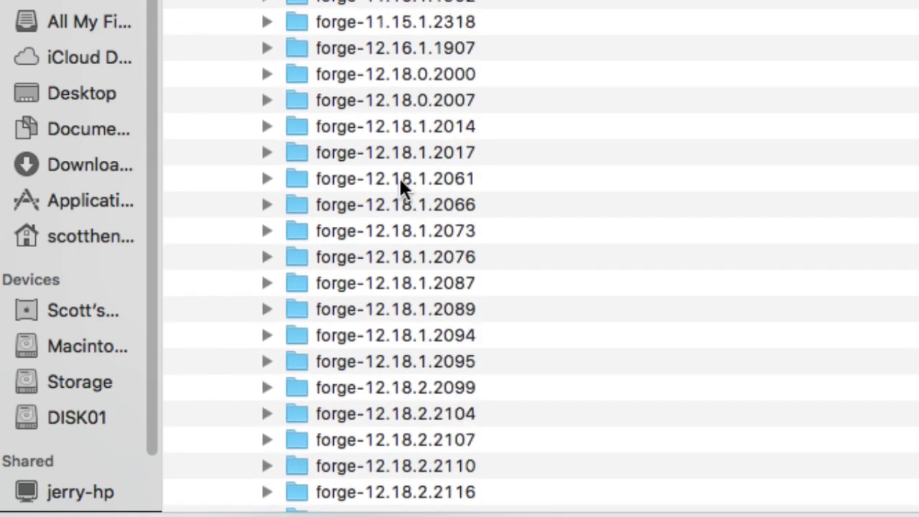
scroll(400, 224, up, 5)
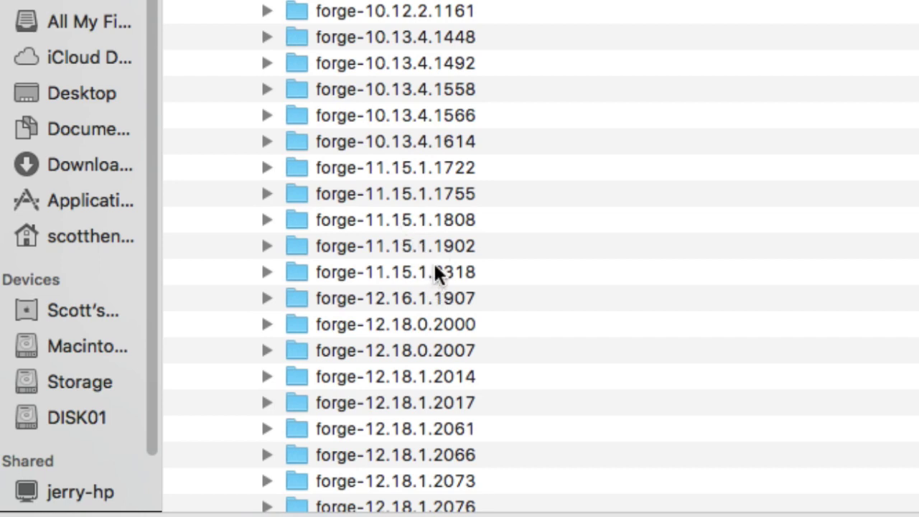
Step: Move the forge-12.18.0.2000 version folder to the Trash
click(459, 325)
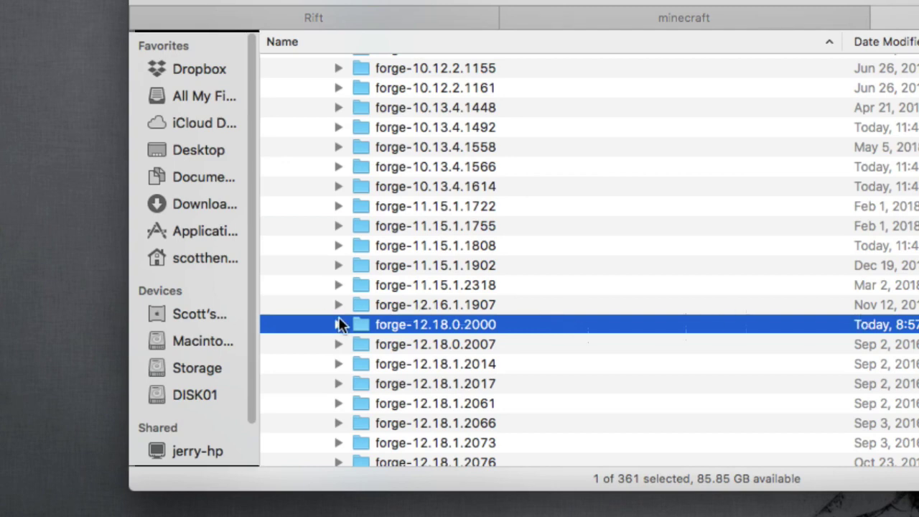
right_click(399, 325)
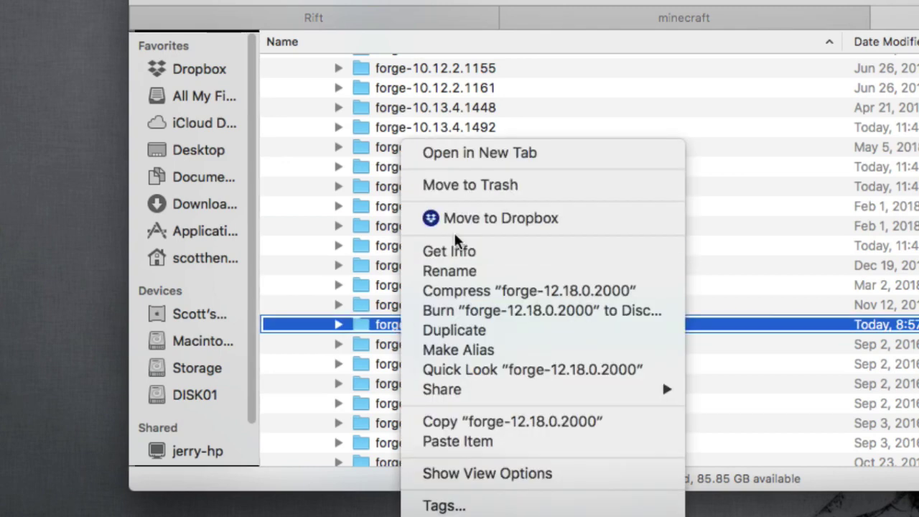
click(463, 186)
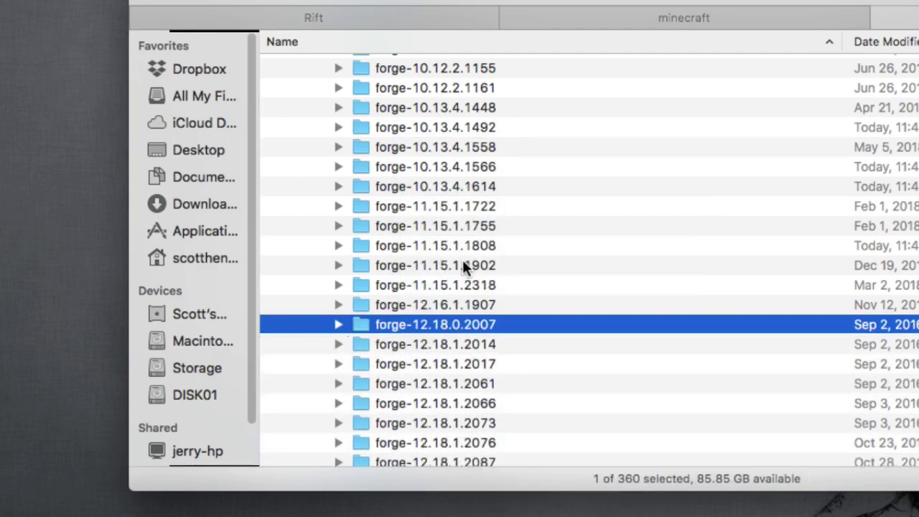
Step: Find the 1.10-12.18.0.2000-1.10.0 Forge library folder and move it to the Trash
scroll(463, 266, down, 10)
scroll(463, 267, down, 15)
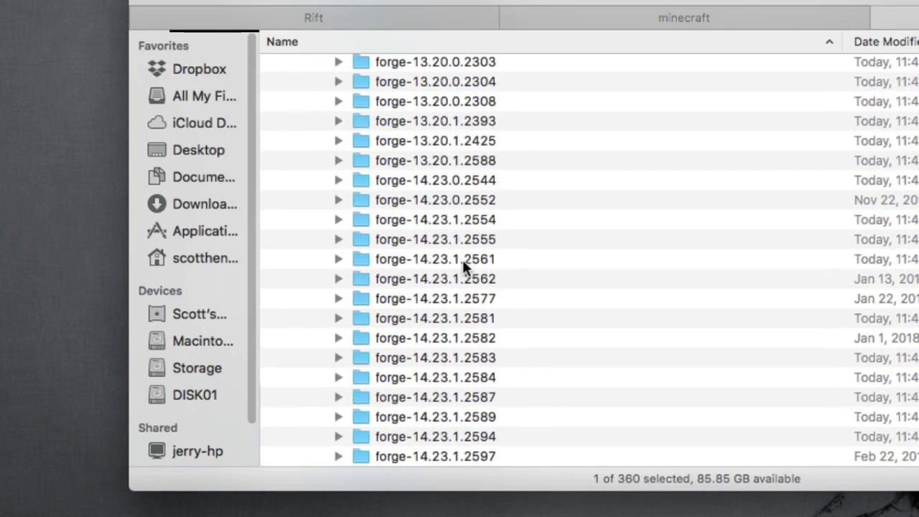
scroll(462, 267, down, 5)
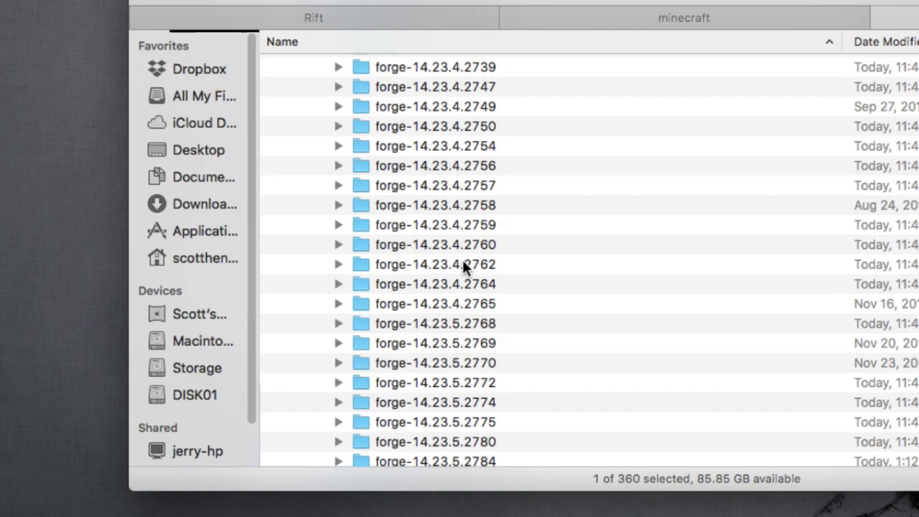
scroll(462, 267, down, 10)
scroll(462, 266, down, 2)
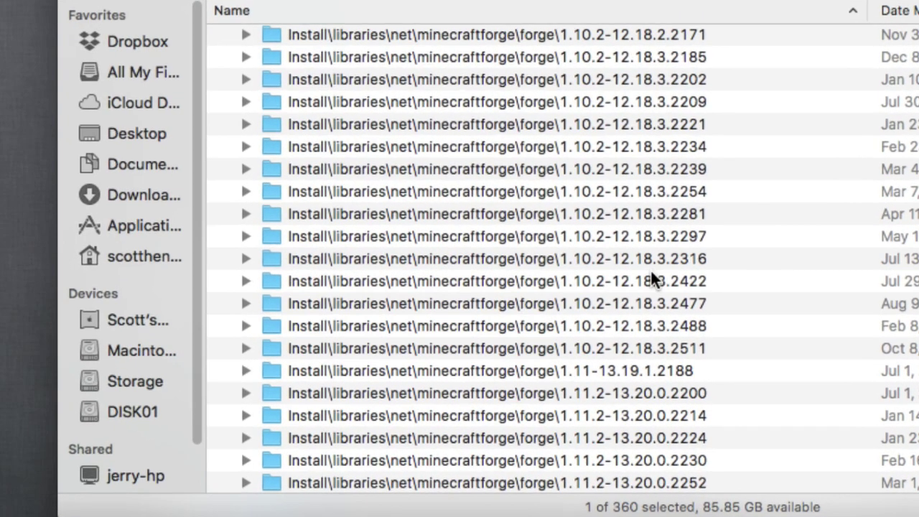
scroll(651, 273, up, 2)
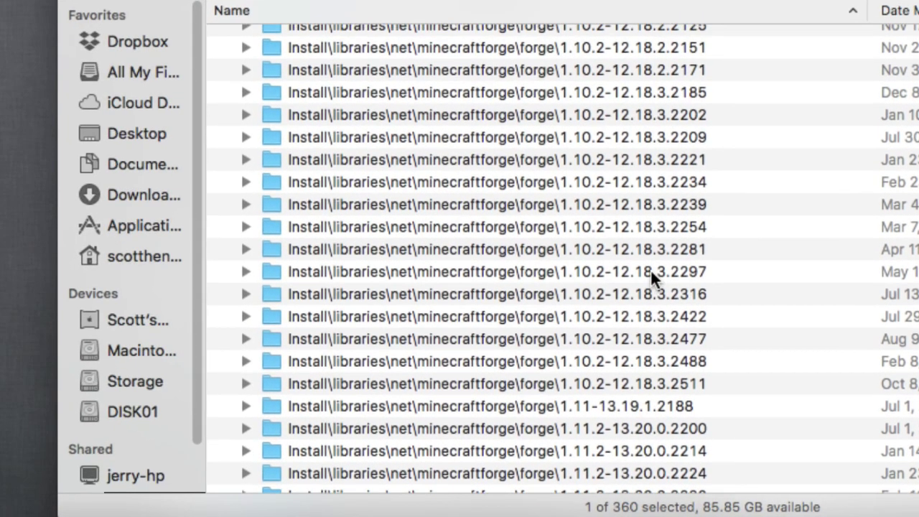
scroll(650, 271, up, 10)
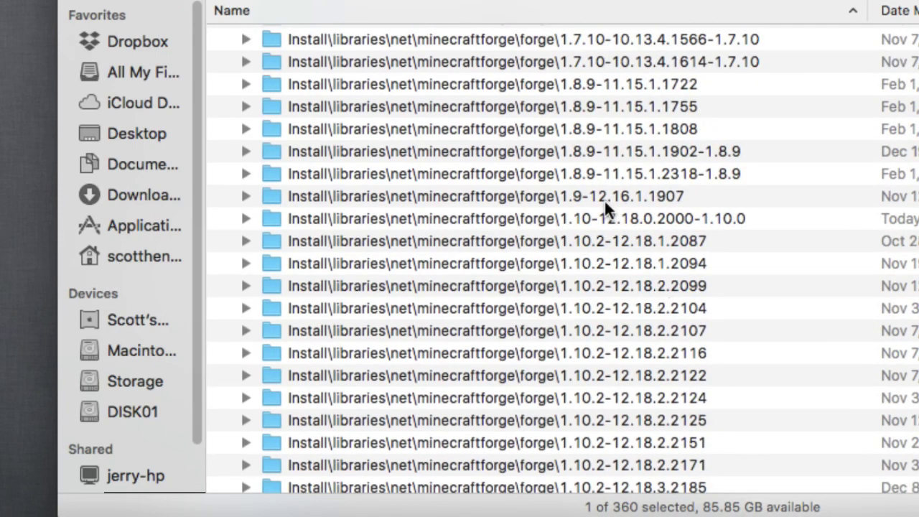
click(610, 220)
right_click(631, 216)
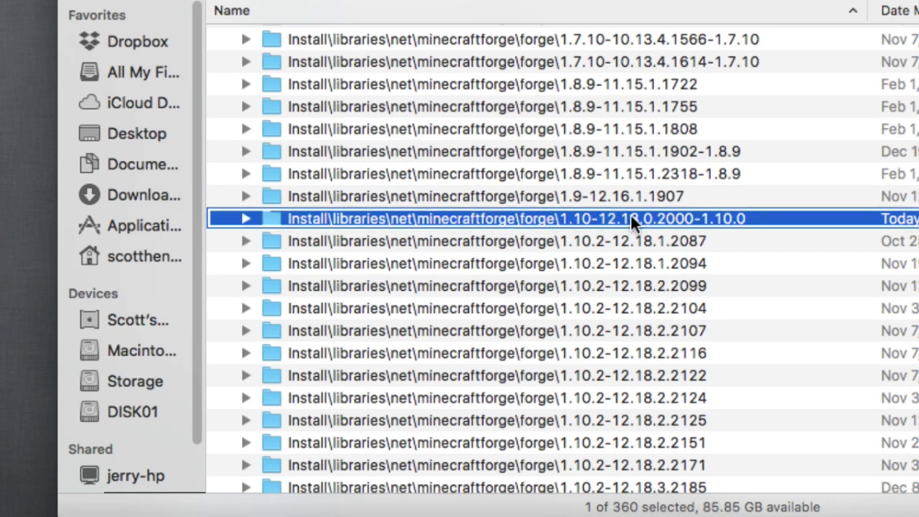
click(649, 180)
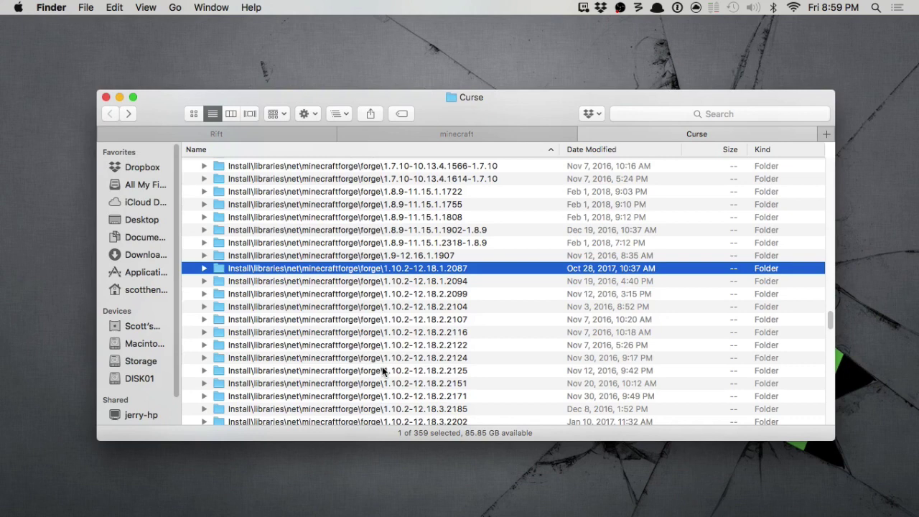
Step: Switch to Twitch, play Test 110 to fetch Forge 12.18.0.2000, then close the Minecraft Launcher
key(super+Tab)
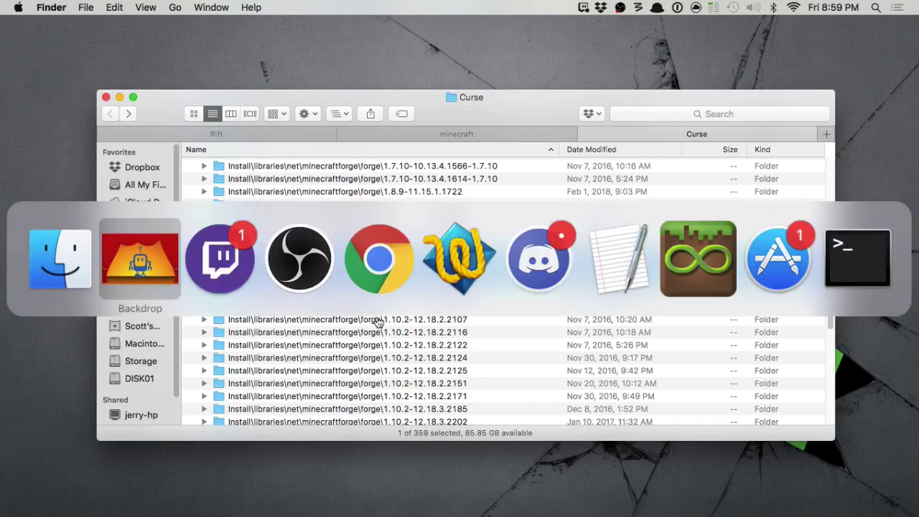
click(191, 295)
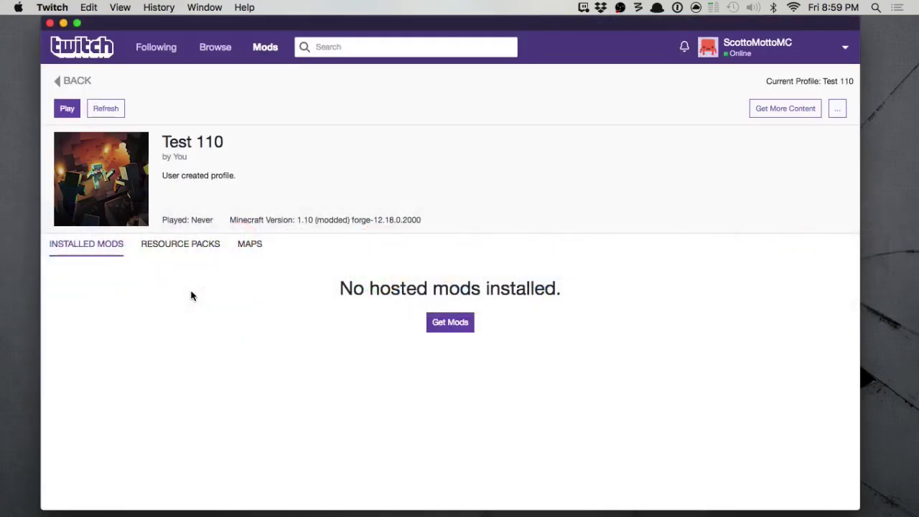
click(69, 111)
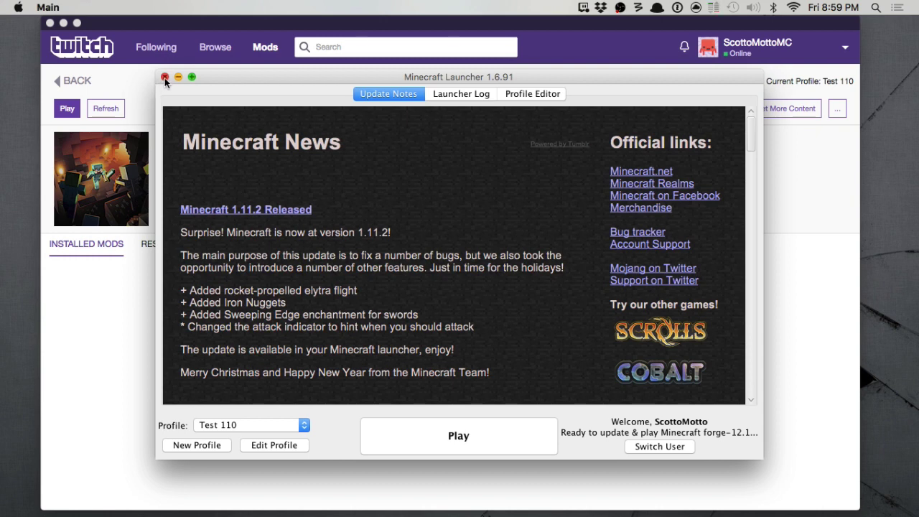
click(164, 77)
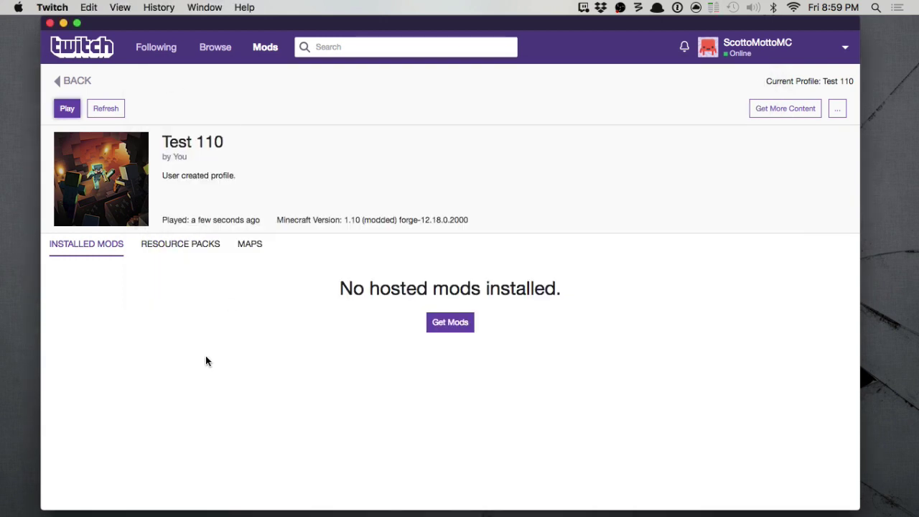
Step: Hide Twitch and move the 1.10 folder under versions in the Curse folder to the Trash
key(super+q)
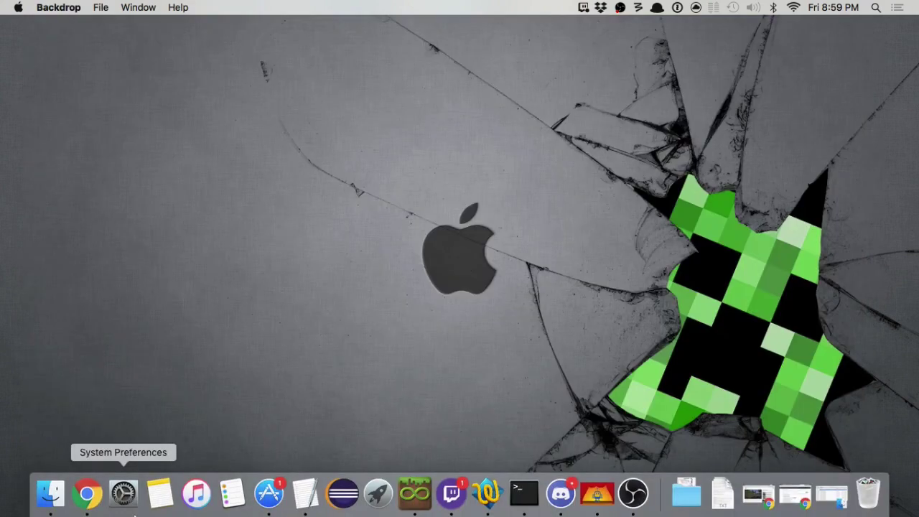
click(58, 498)
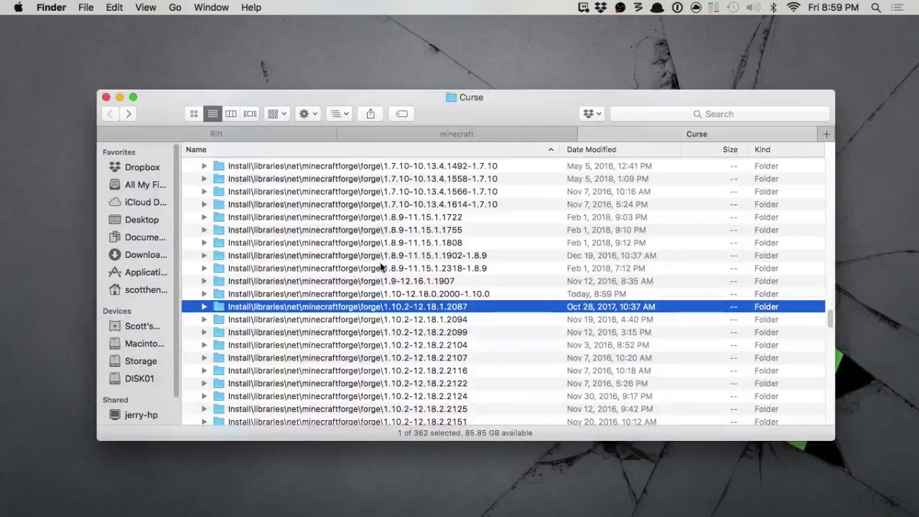
scroll(380, 264, down, 10)
scroll(380, 266, up, 20)
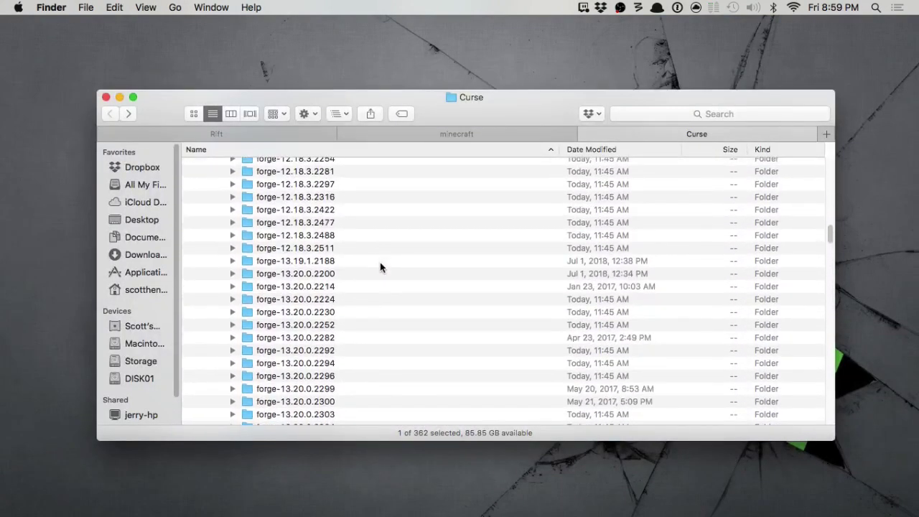
scroll(380, 266, up, 3)
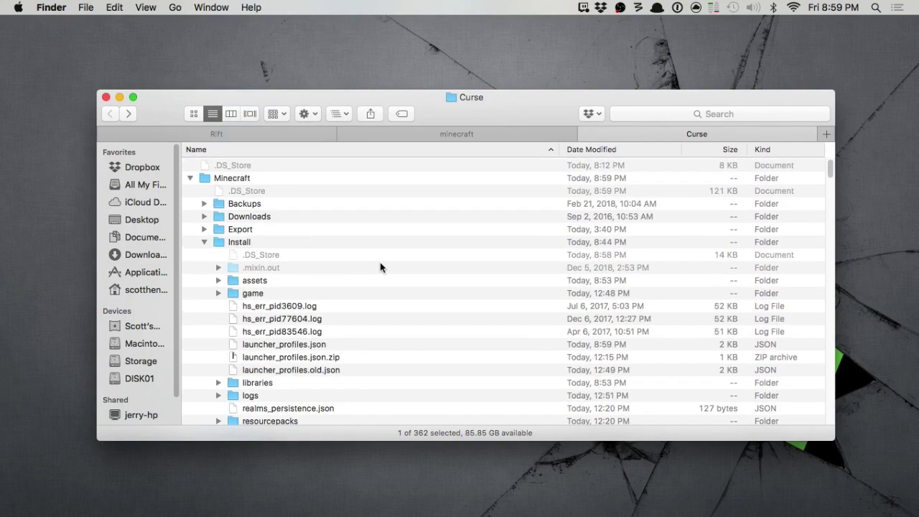
scroll(380, 267, down, 5)
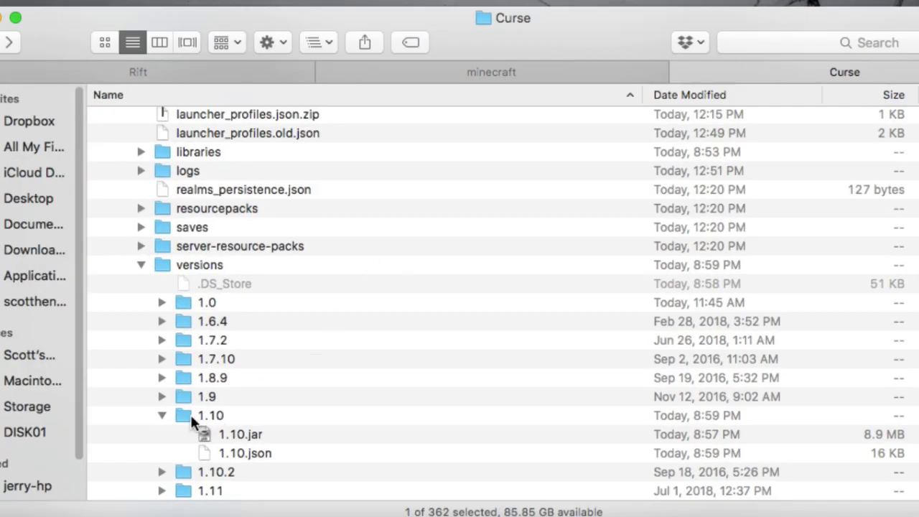
click(164, 417)
click(184, 416)
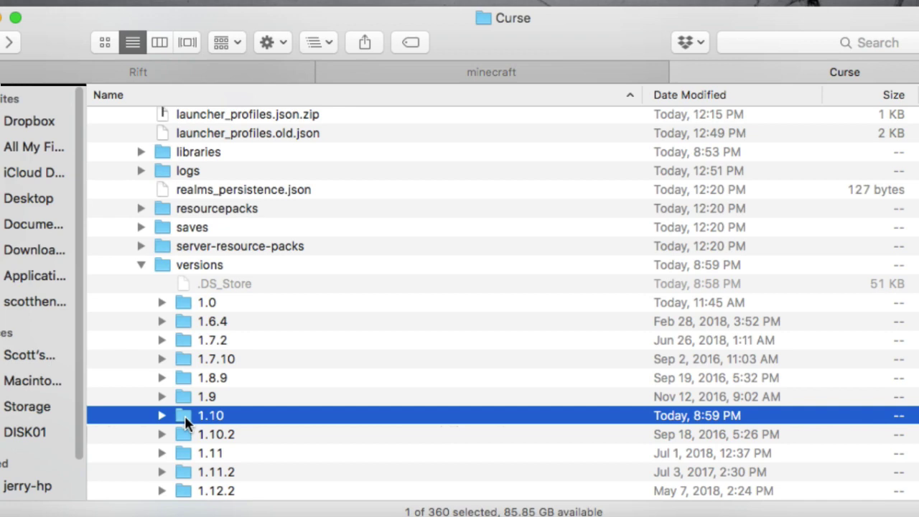
right_click(184, 416)
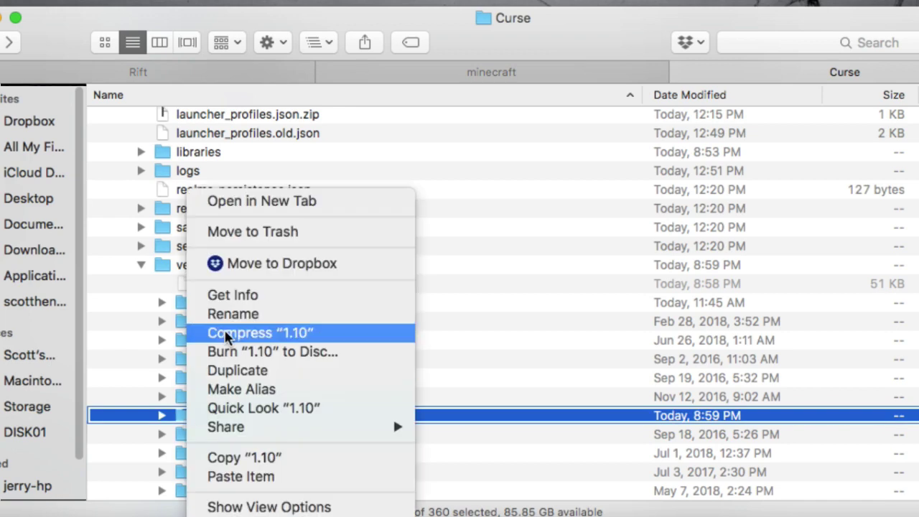
click(332, 234)
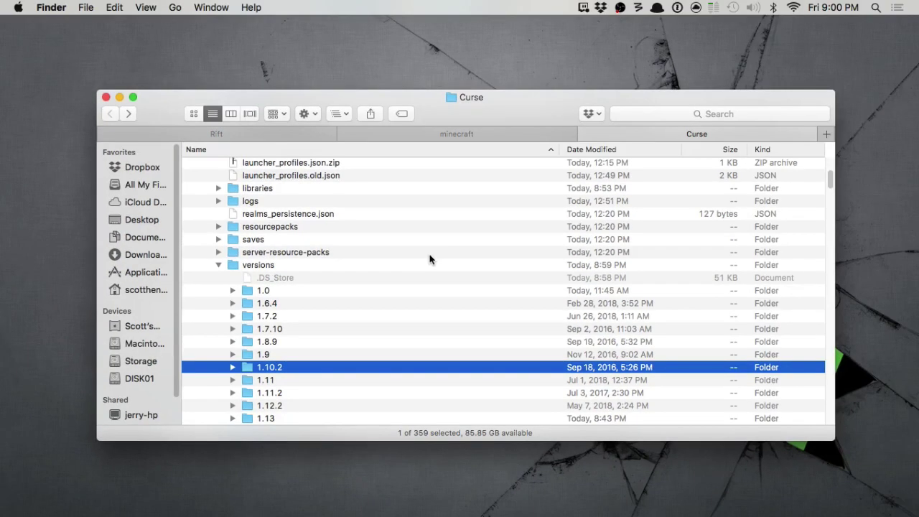
Step: Locate and select the forge-12.18.0.2000 folder, then return to Twitch
scroll(429, 260, down, 15)
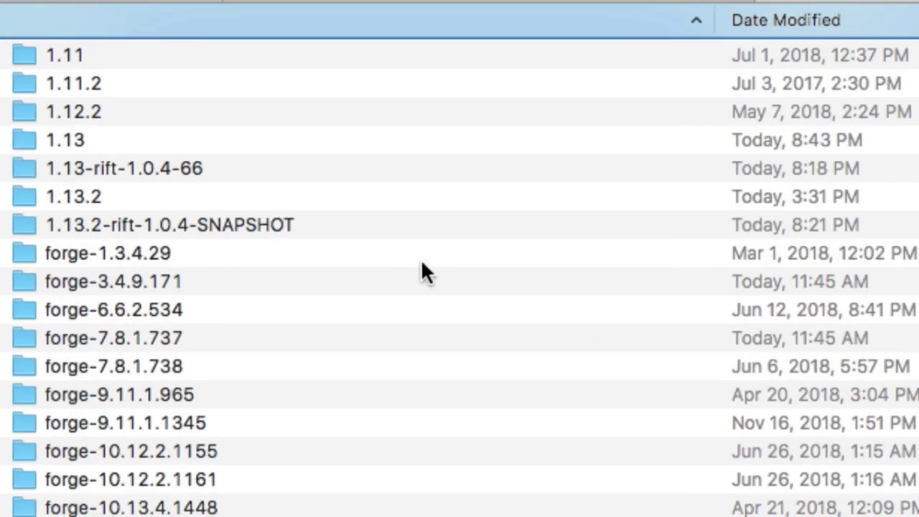
scroll(389, 299, down, 2)
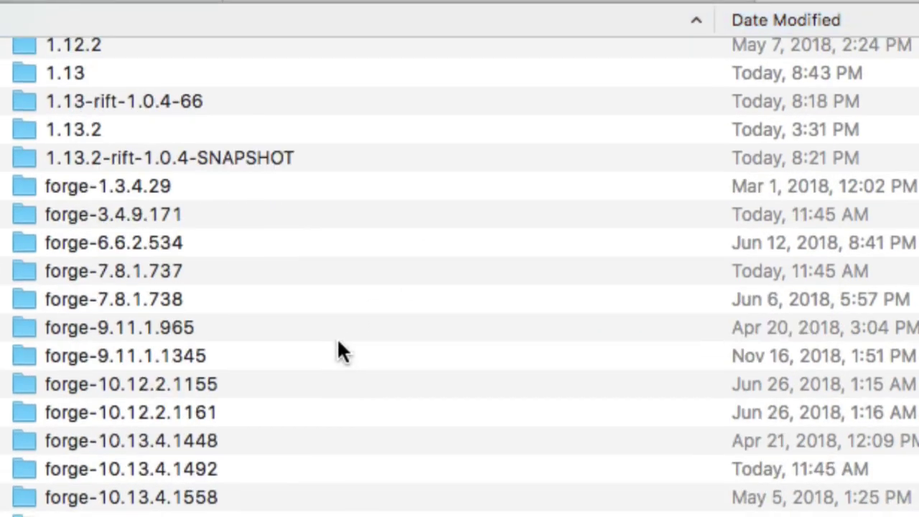
scroll(338, 342, down, 4)
scroll(338, 341, down, 2)
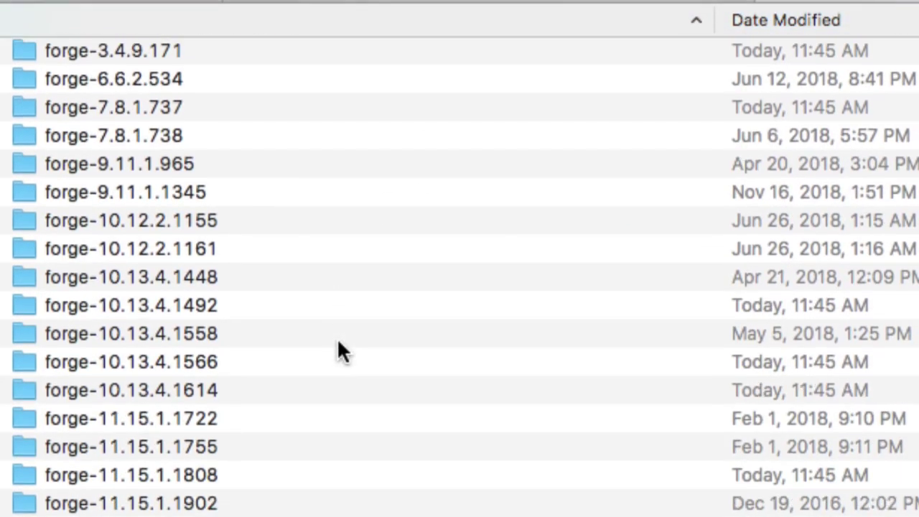
scroll(338, 342, down, 4)
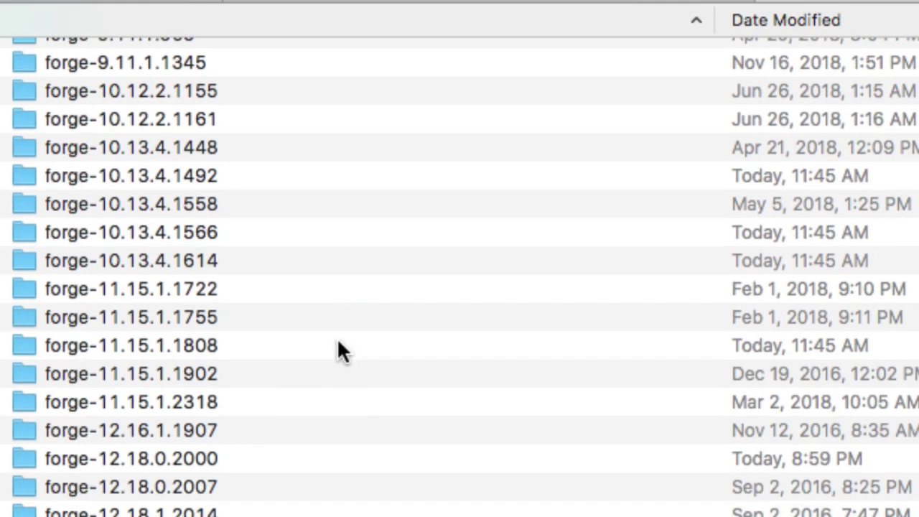
click(230, 453)
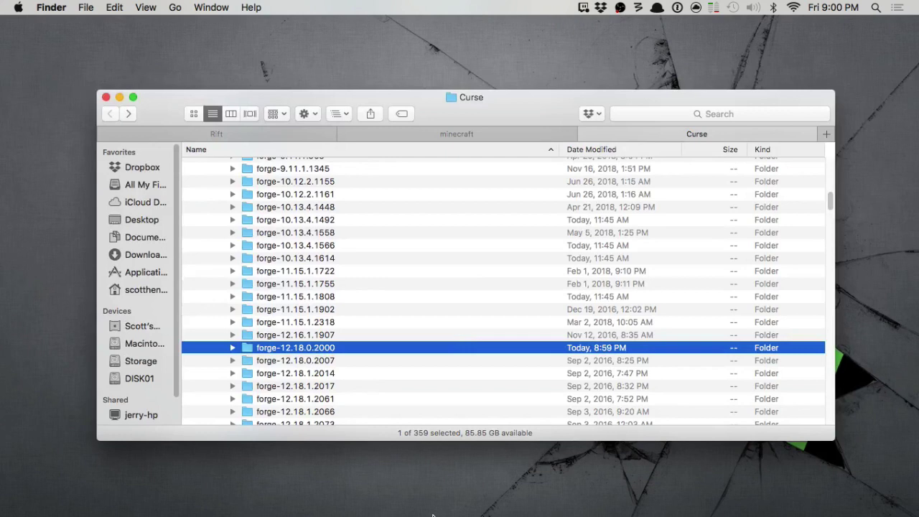
mouse_move(423, 512)
click(446, 503)
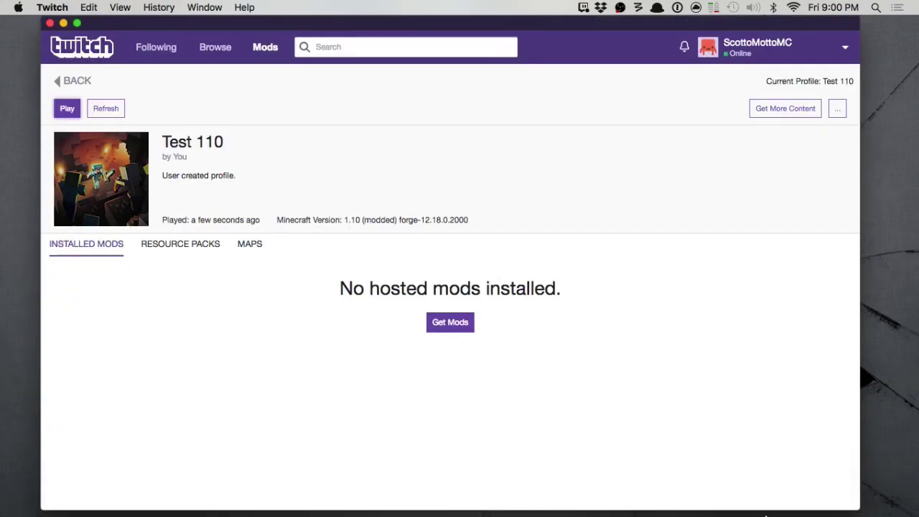
Step: Permanently empty the Trash of its 19,385 items, then switch back to Twitch
click(789, 514)
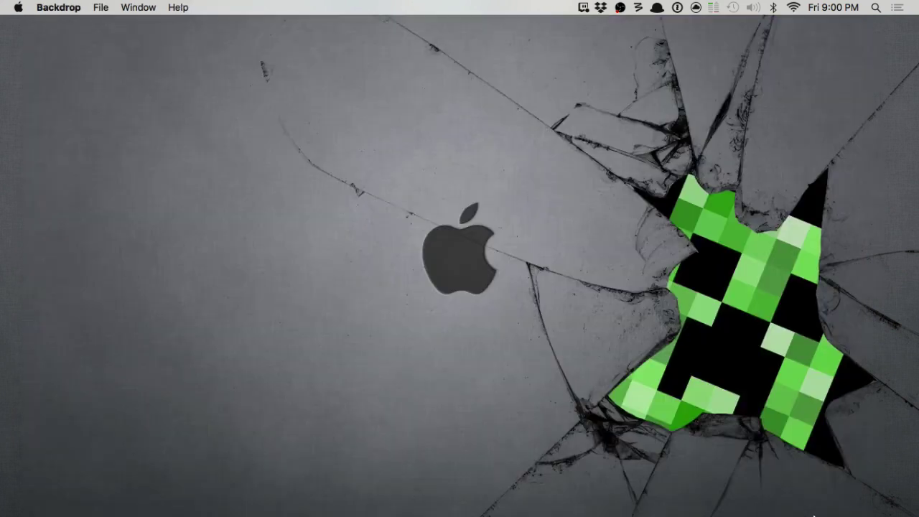
mouse_move(815, 508)
right_click(868, 494)
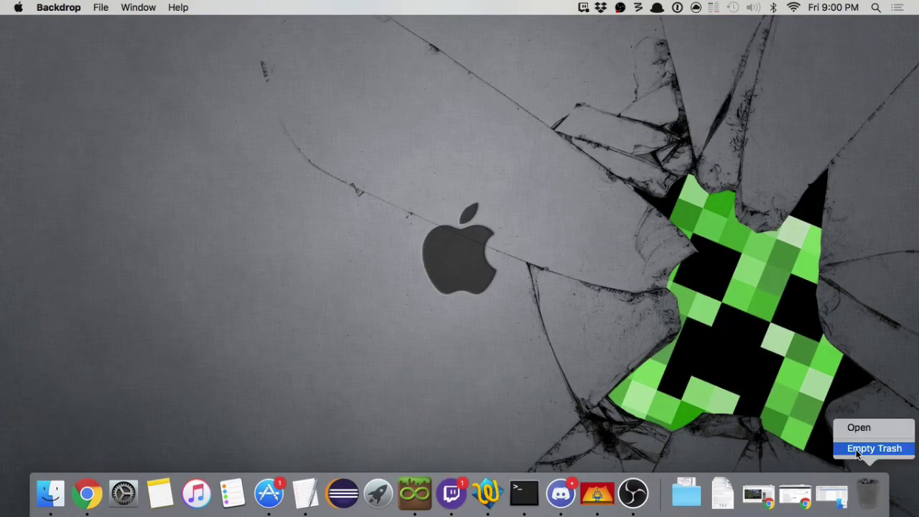
click(868, 448)
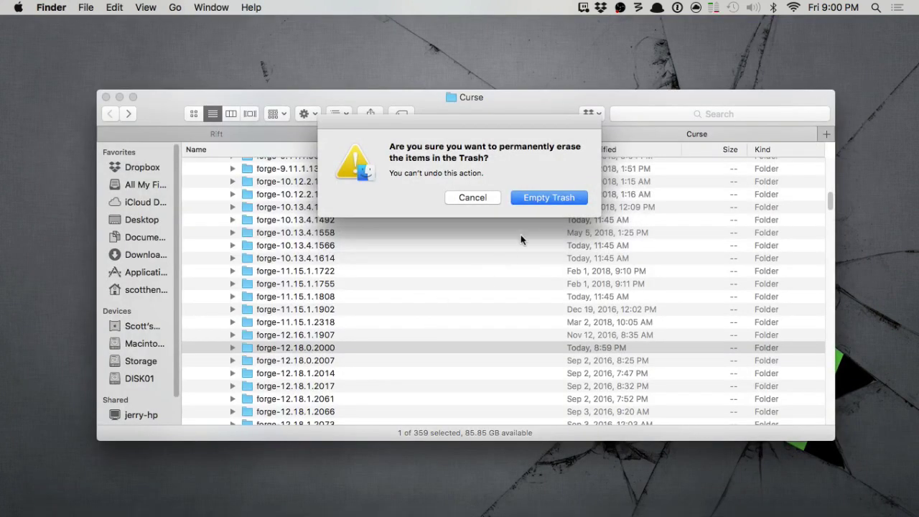
click(542, 201)
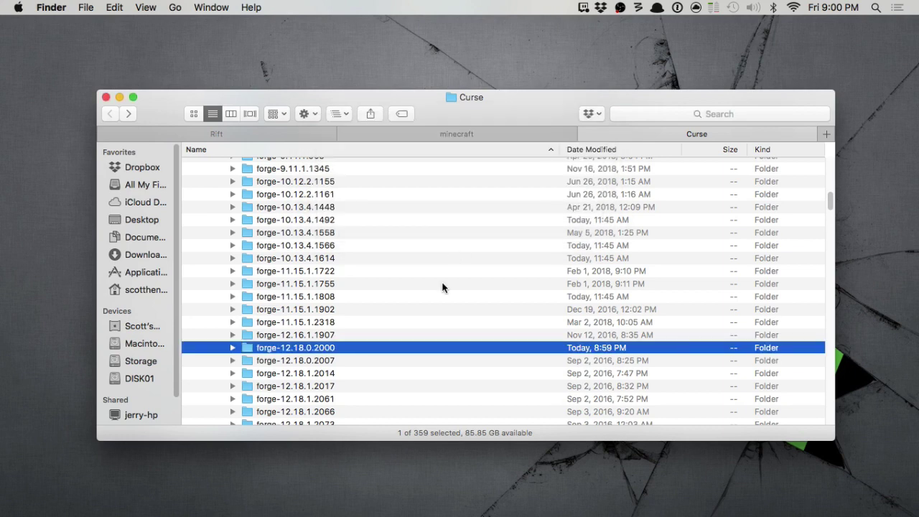
key(super+Tab)
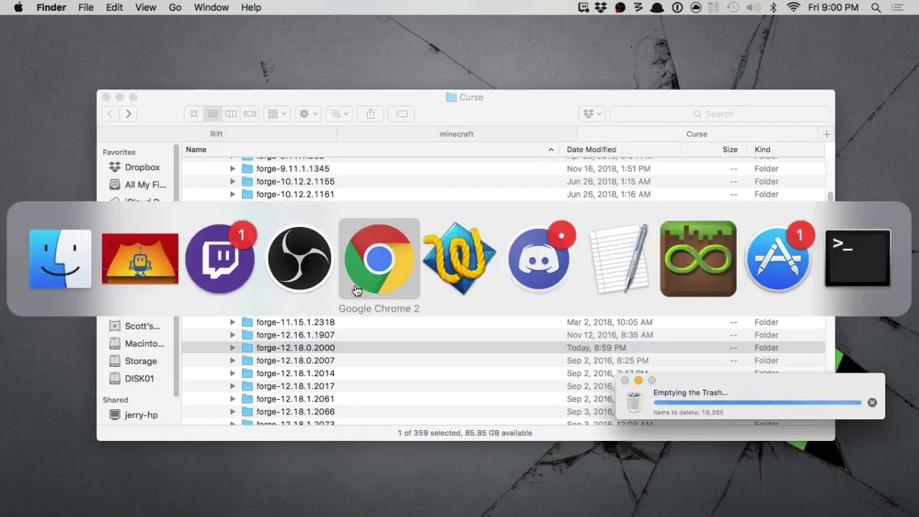
click(218, 277)
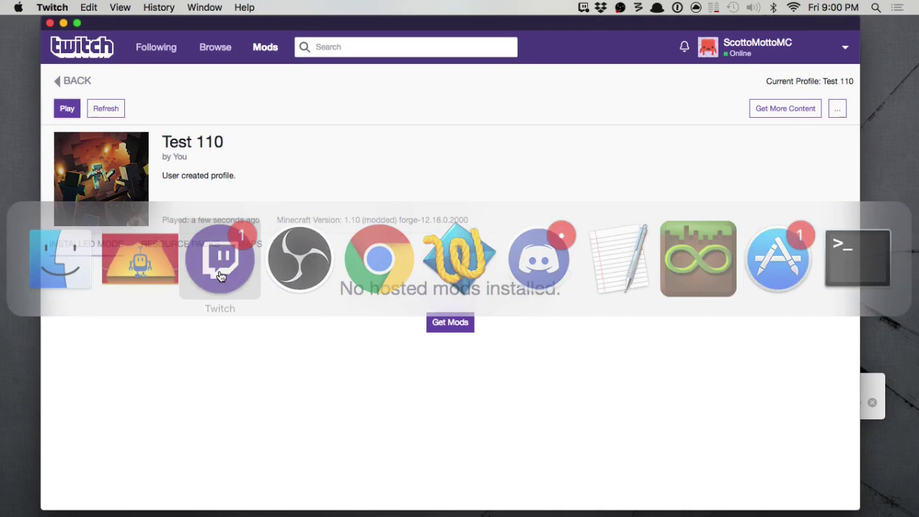
Step: Play Test 110 so Minecraft 1.10 forge-12.18.0.2000 re-downloads, then quit the Minecraft Launcher
click(67, 108)
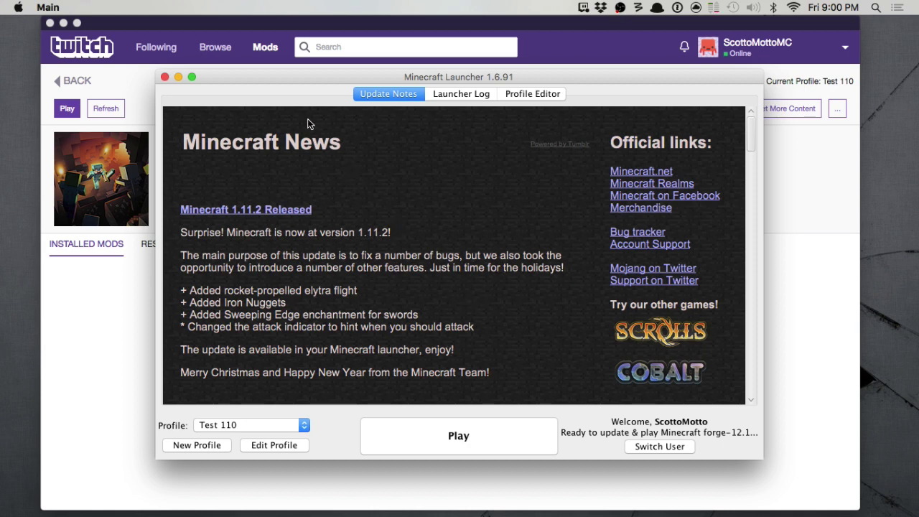
click(48, 6)
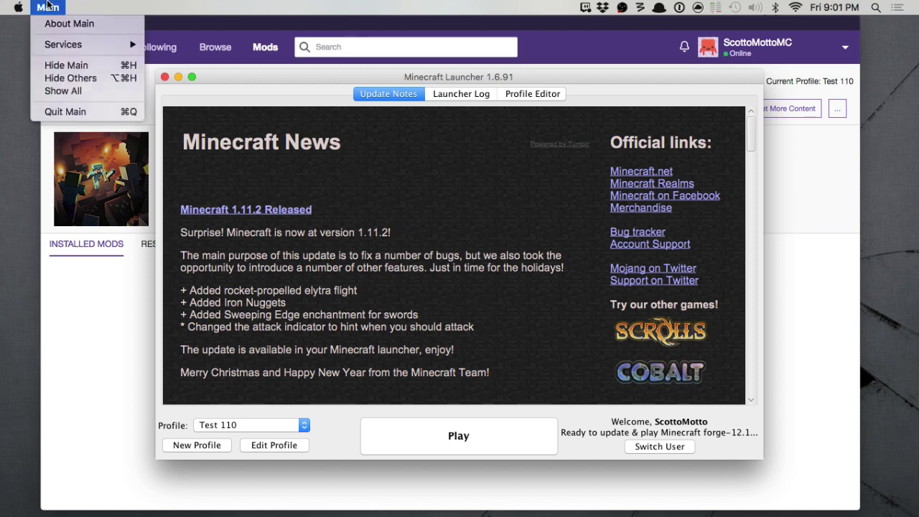
click(63, 113)
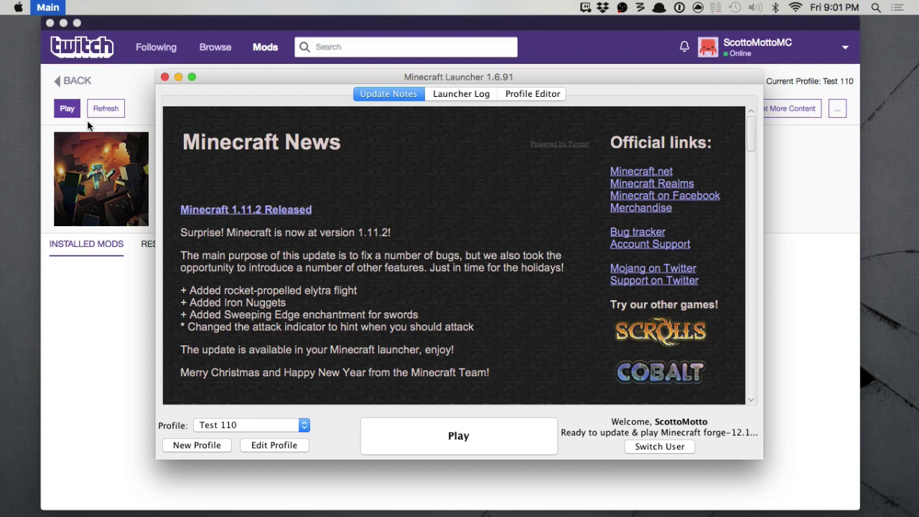
click(135, 183)
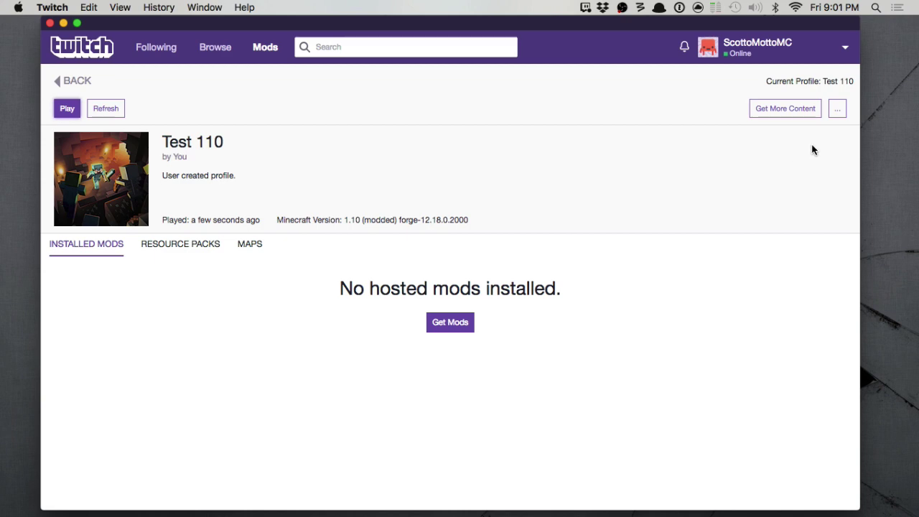
Step: Delete the Test 110 profile from Twitch
click(838, 108)
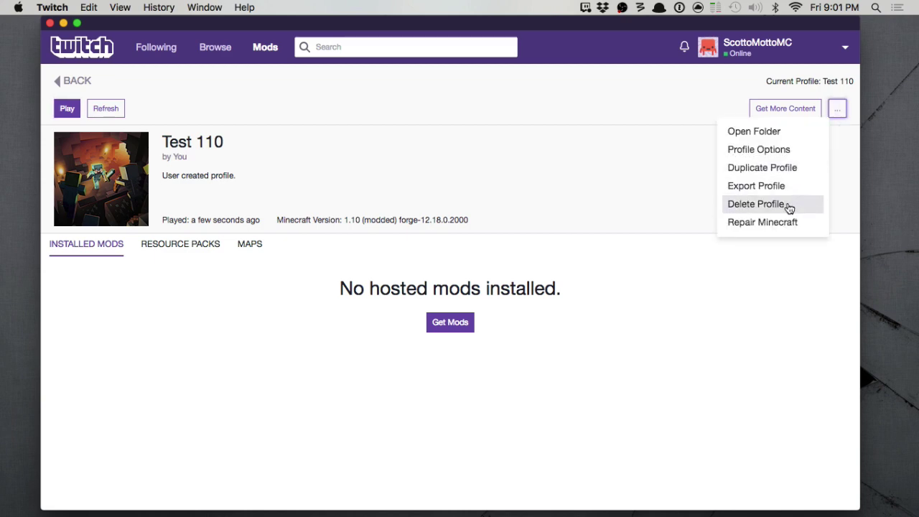
click(790, 207)
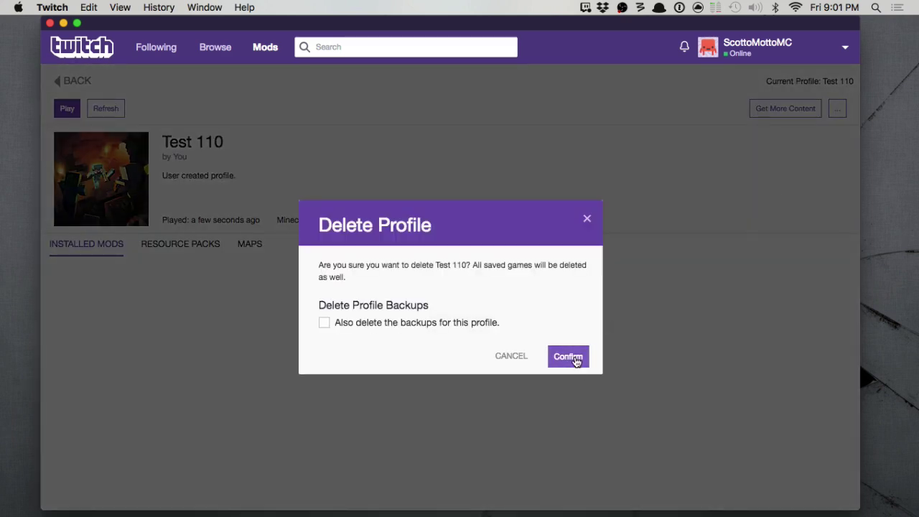
click(577, 362)
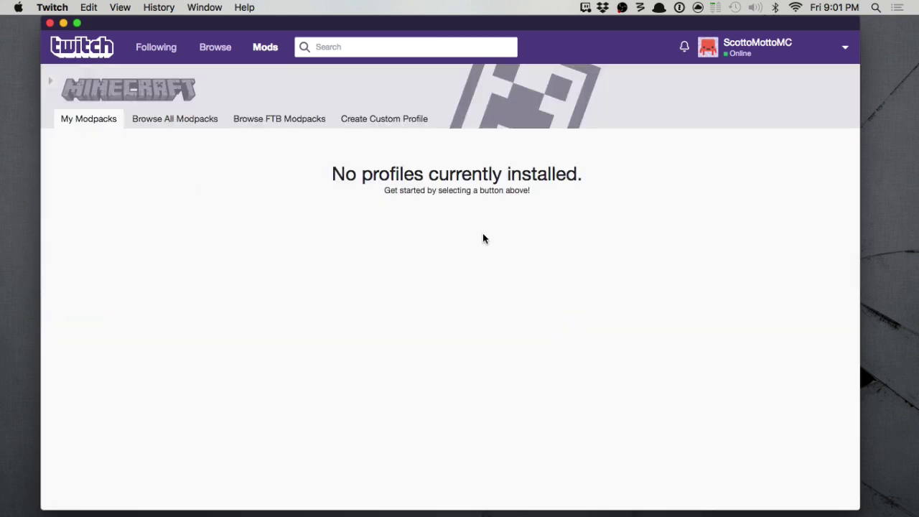
Step: Quit Twitch and select the forge-12.18.0.2000 folder in Finder
click(56, 7)
click(58, 151)
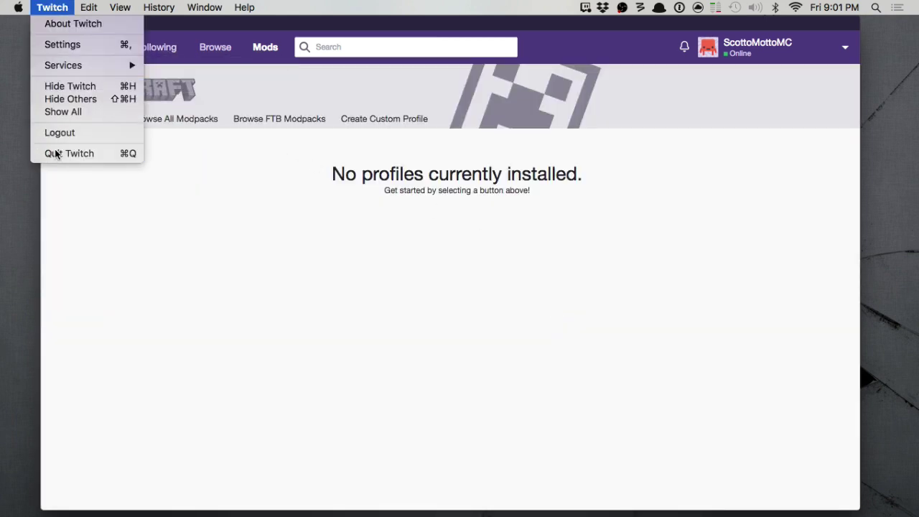
click(337, 359)
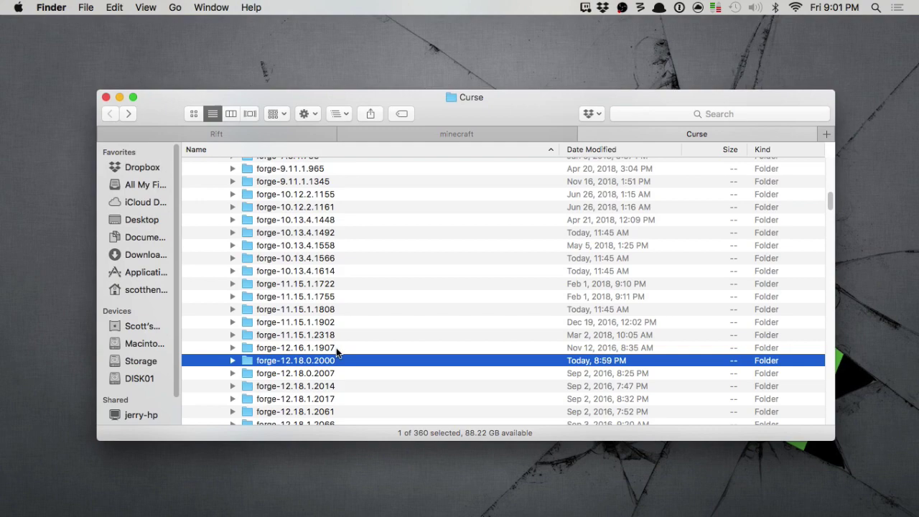
Step: Move the forge-12.18.0.2000 folder to the Trash
right_click(323, 362)
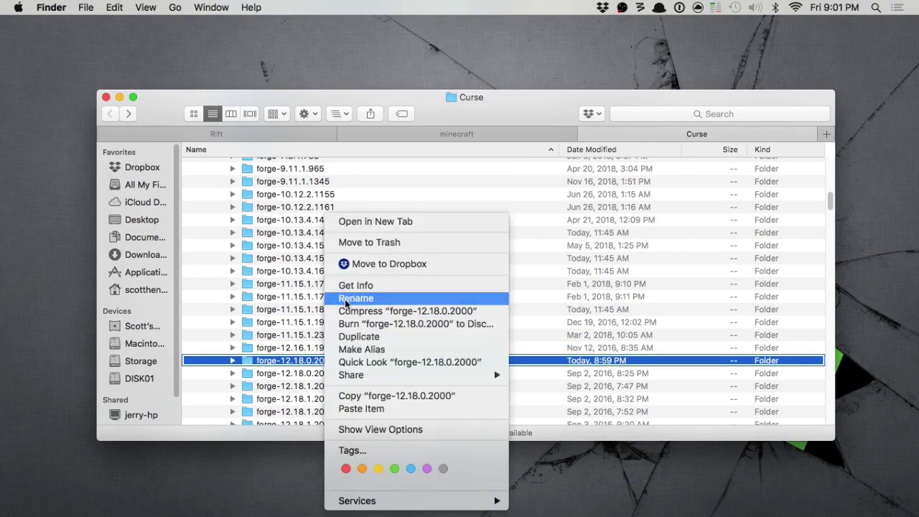
click(358, 245)
scroll(357, 250, up, 4)
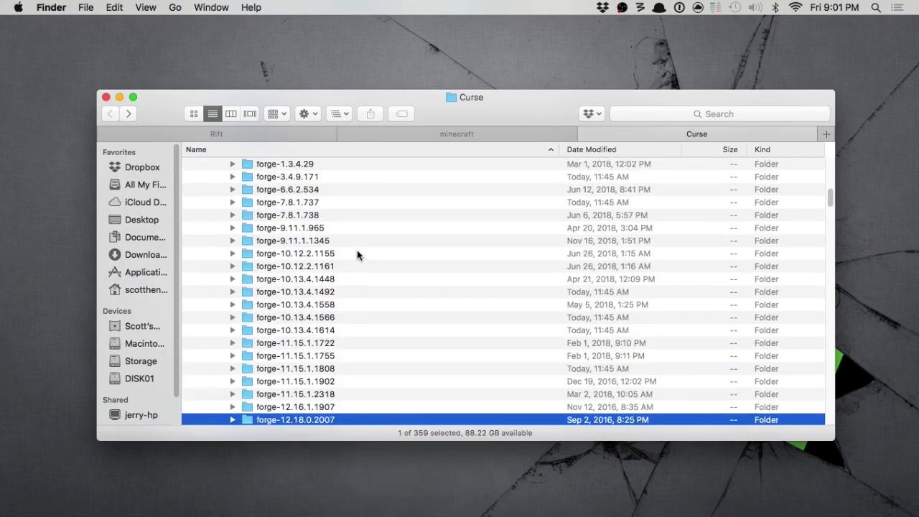
scroll(357, 250, up, 8)
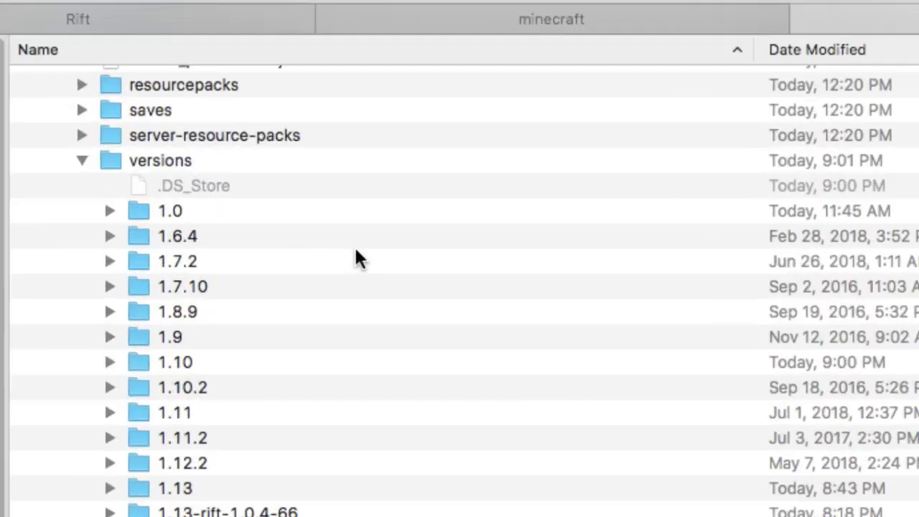
Step: Move the 1.10 version folder to the Trash, leaving 1.9 followed by 1.10.2
right_click(194, 359)
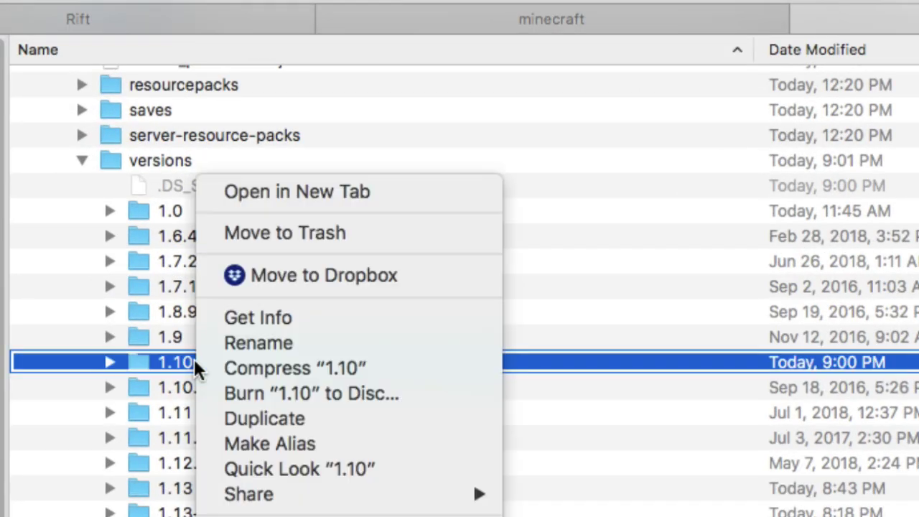
click(267, 235)
scroll(256, 301, down, 1)
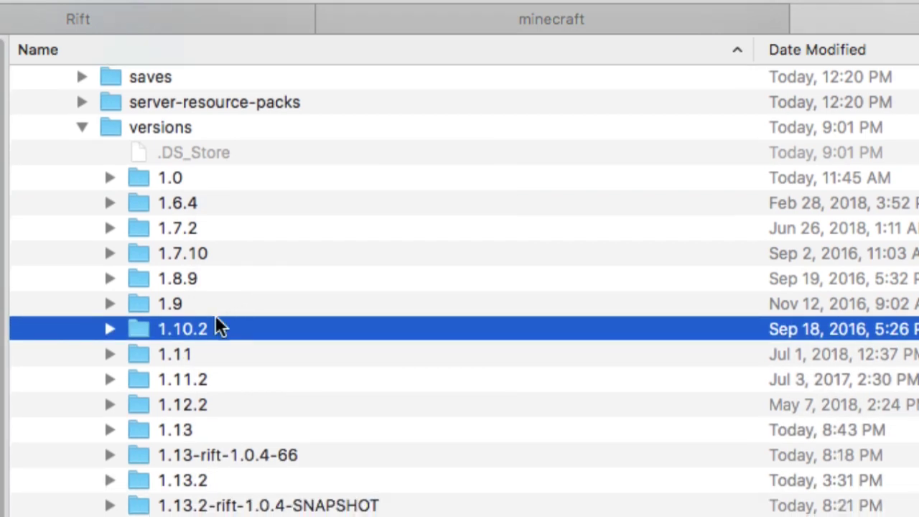
scroll(215, 324, down, 5)
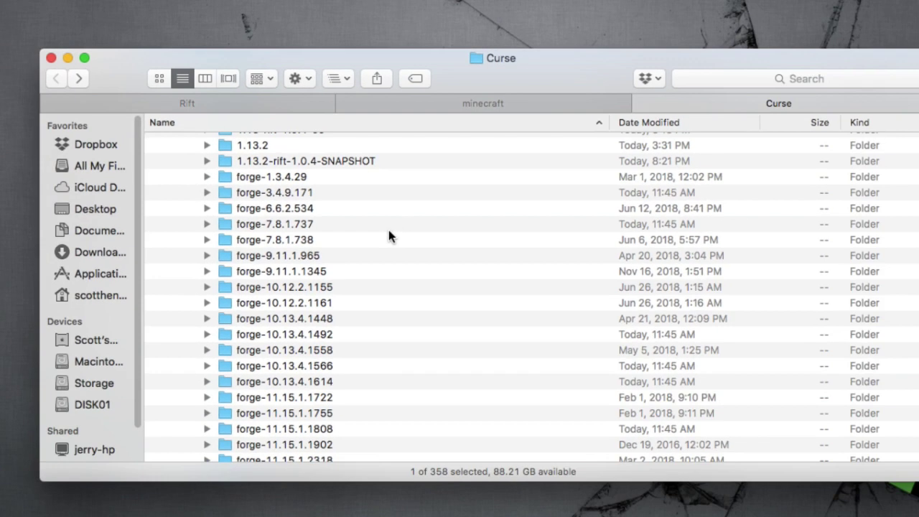
Step: Trash the 34 old forge folders from forge-13.20.0.2200 through forge-14.23.1
scroll(388, 233, down, 15)
scroll(388, 234, down, 20)
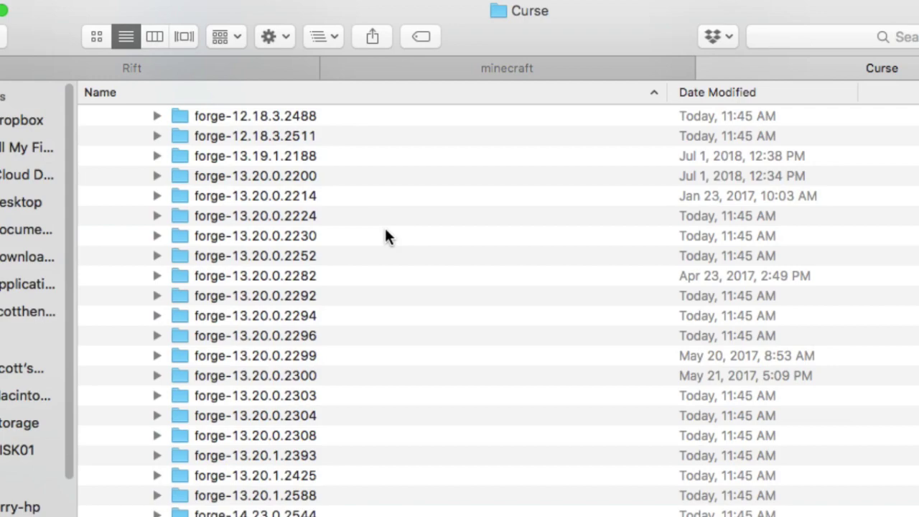
drag(342, 171, 346, 236)
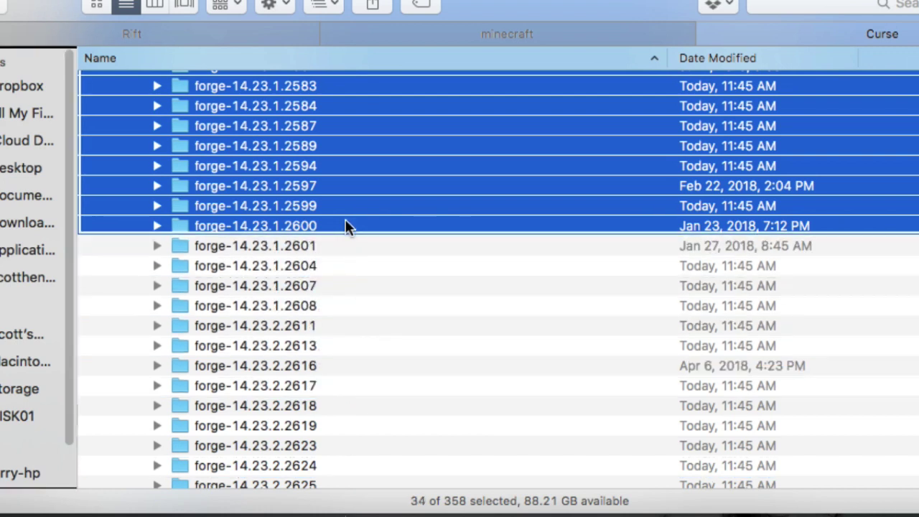
right_click(345, 220)
click(391, 223)
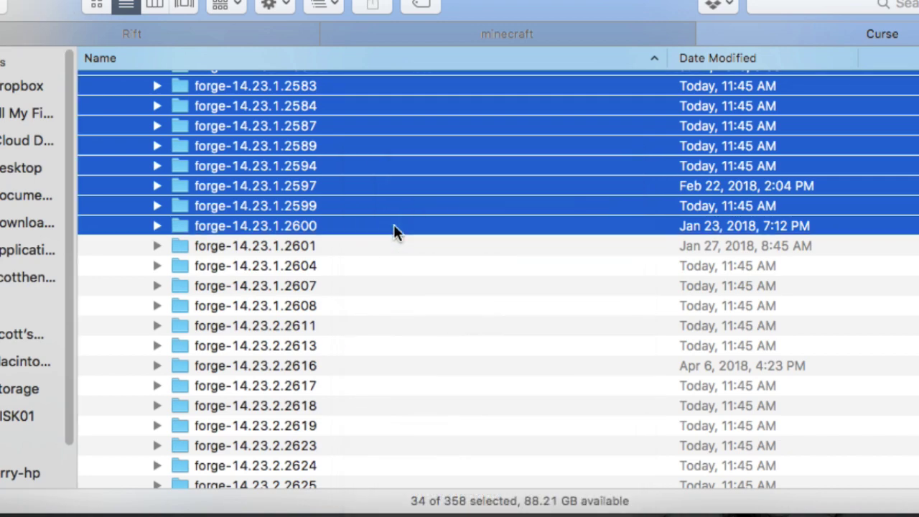
Step: Trash the 10 folders forge-14.23.2.2619 to 2651, leaving 314 items
scroll(369, 242, up, 10)
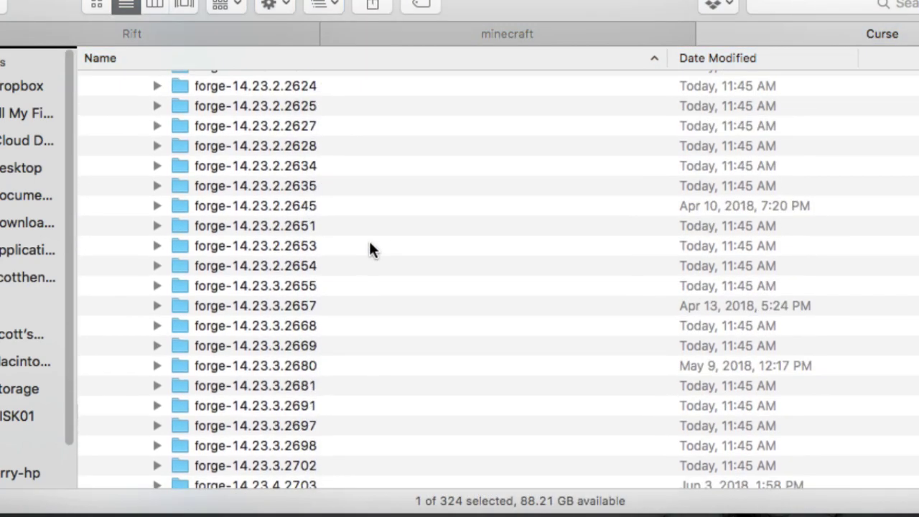
scroll(368, 248, up, 7)
drag(369, 249, 342, 433)
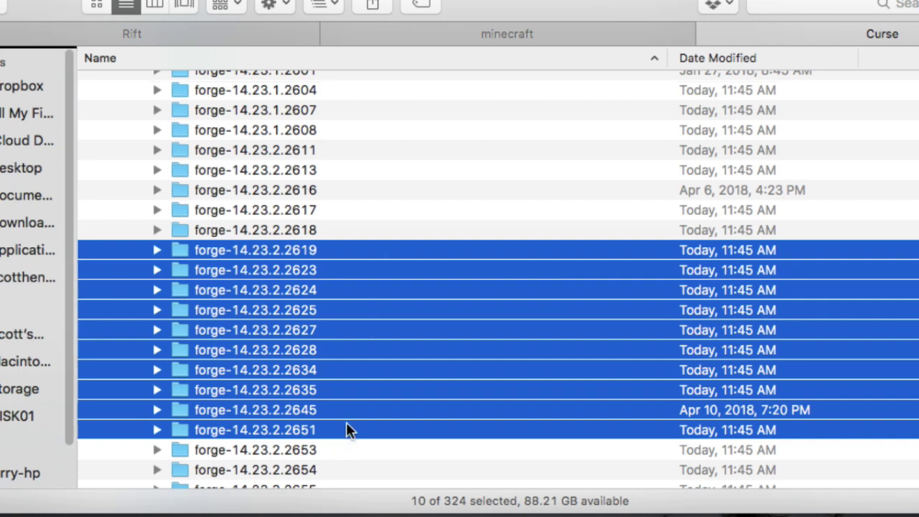
right_click(346, 430)
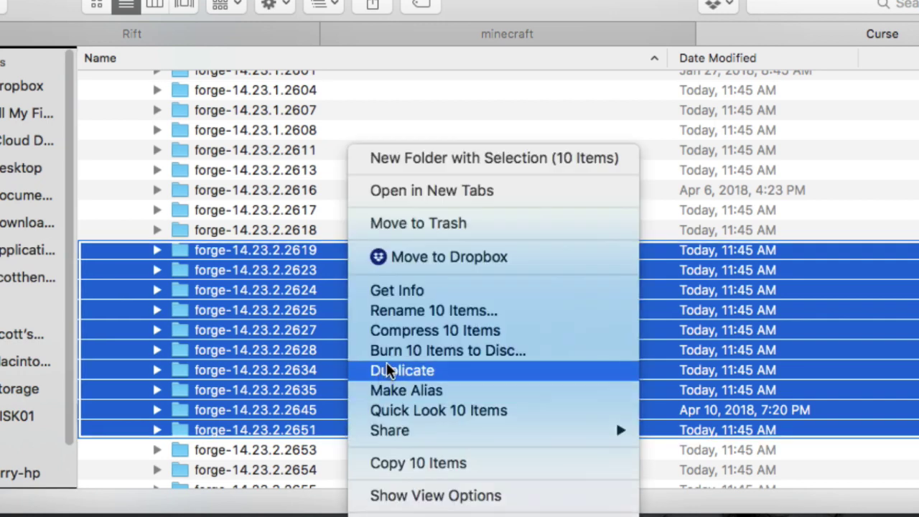
click(421, 227)
scroll(421, 242, up, 15)
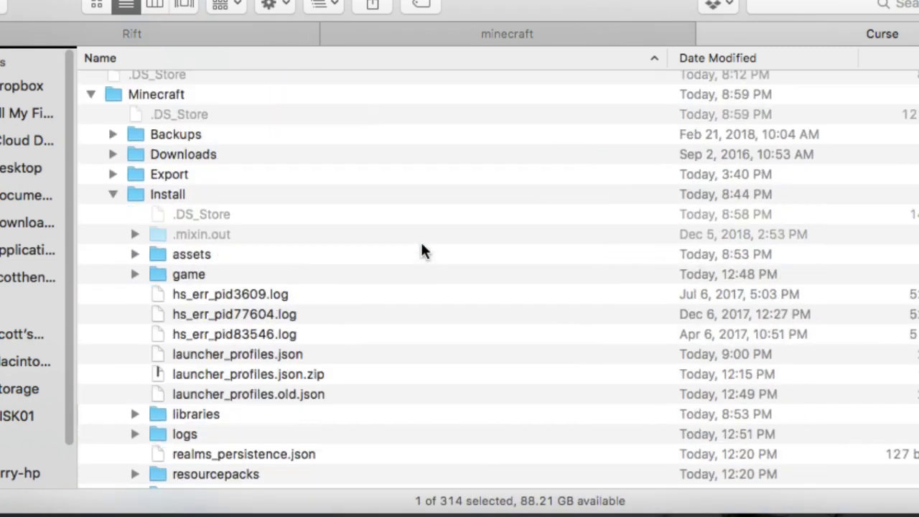
scroll(195, 402, down, 2)
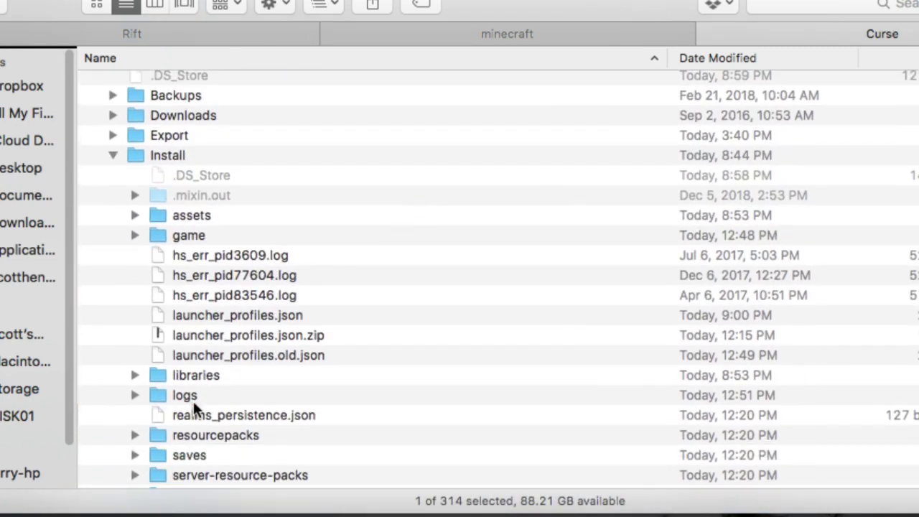
scroll(193, 406, down, 3)
scroll(194, 401, down, 12)
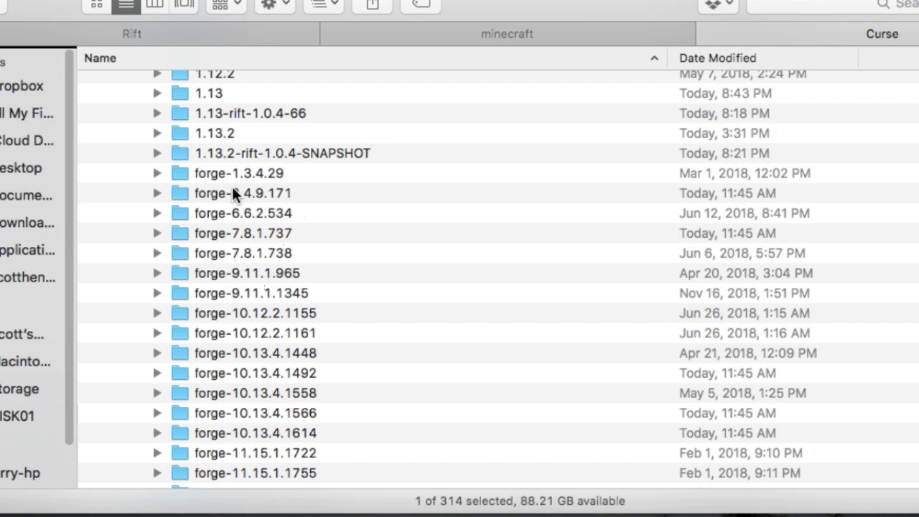
scroll(282, 264, down, 4)
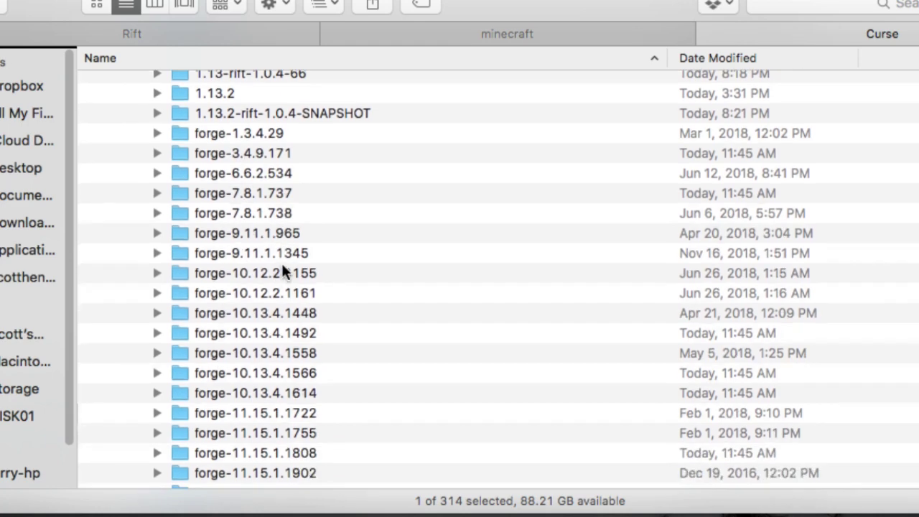
scroll(281, 262, up, 3)
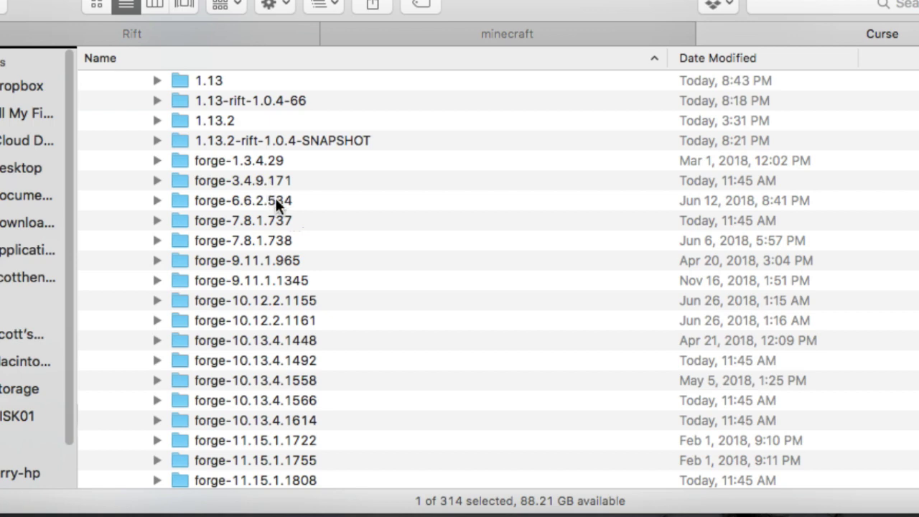
scroll(264, 216, down, 5)
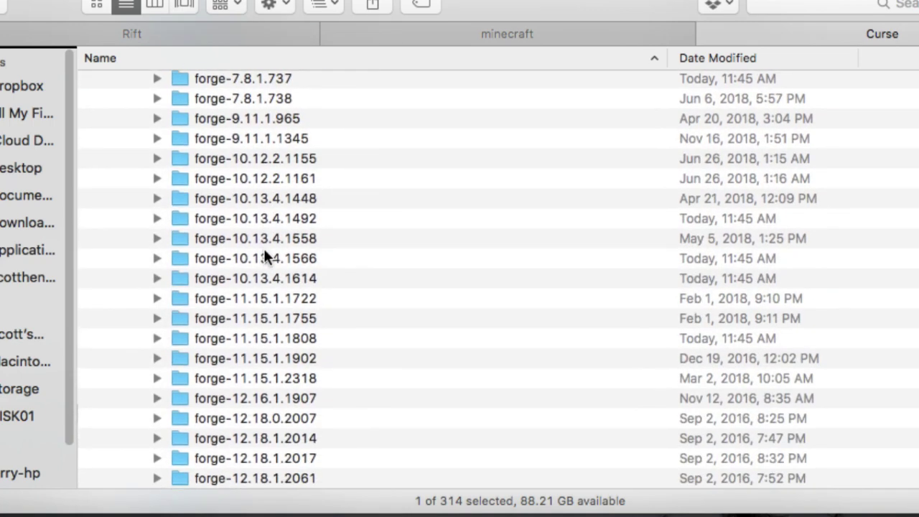
scroll(440, 298, down, 20)
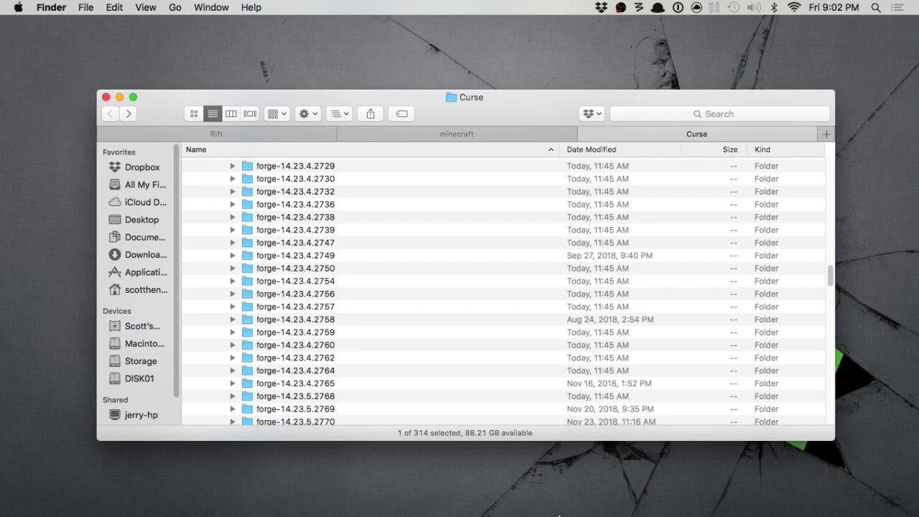
Step: Hide Finder, relaunch Twitch, and open Mods > Minecraft to confirm no profiles are installed
key(super+h)
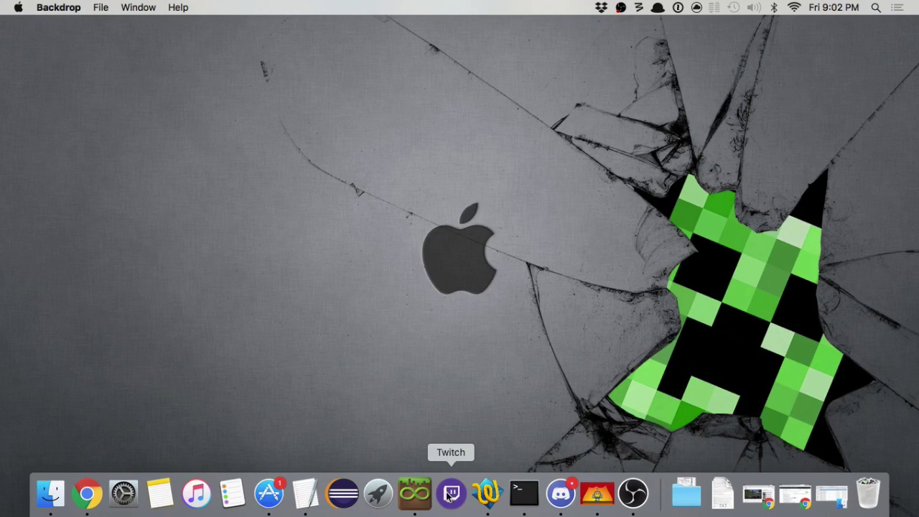
click(437, 374)
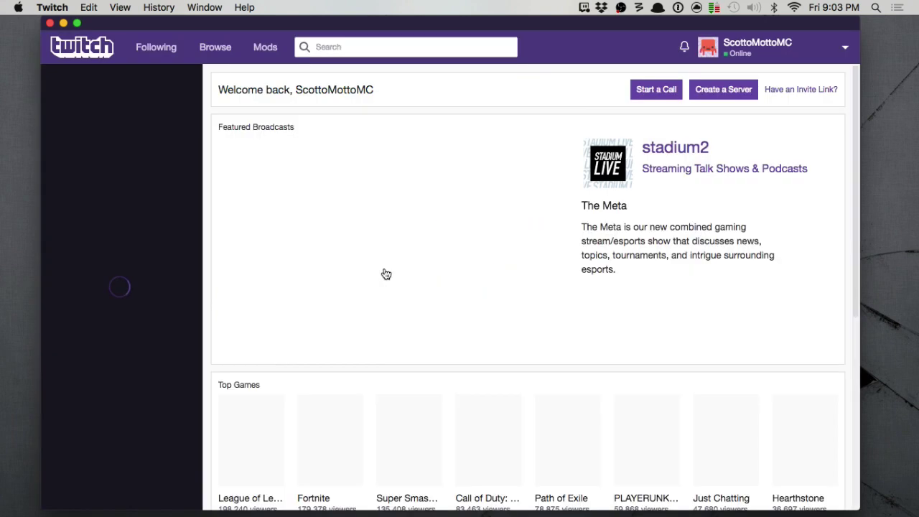
click(253, 48)
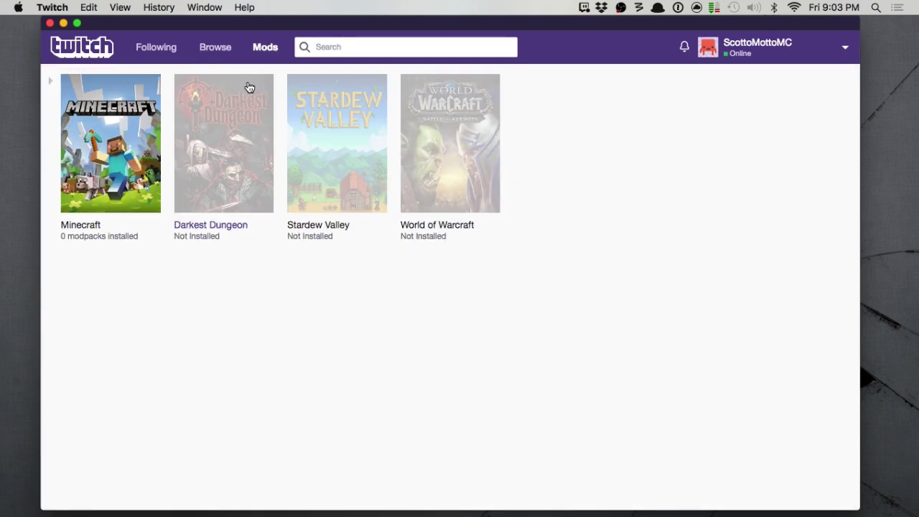
click(135, 161)
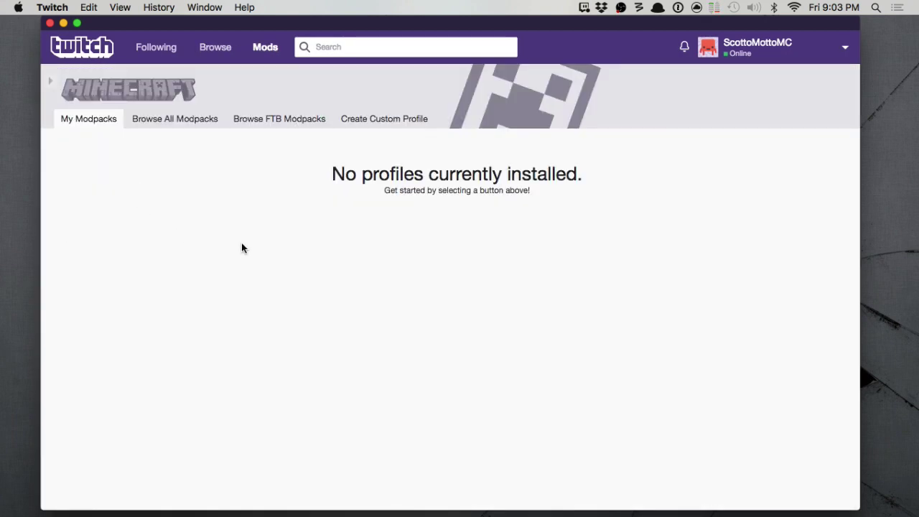